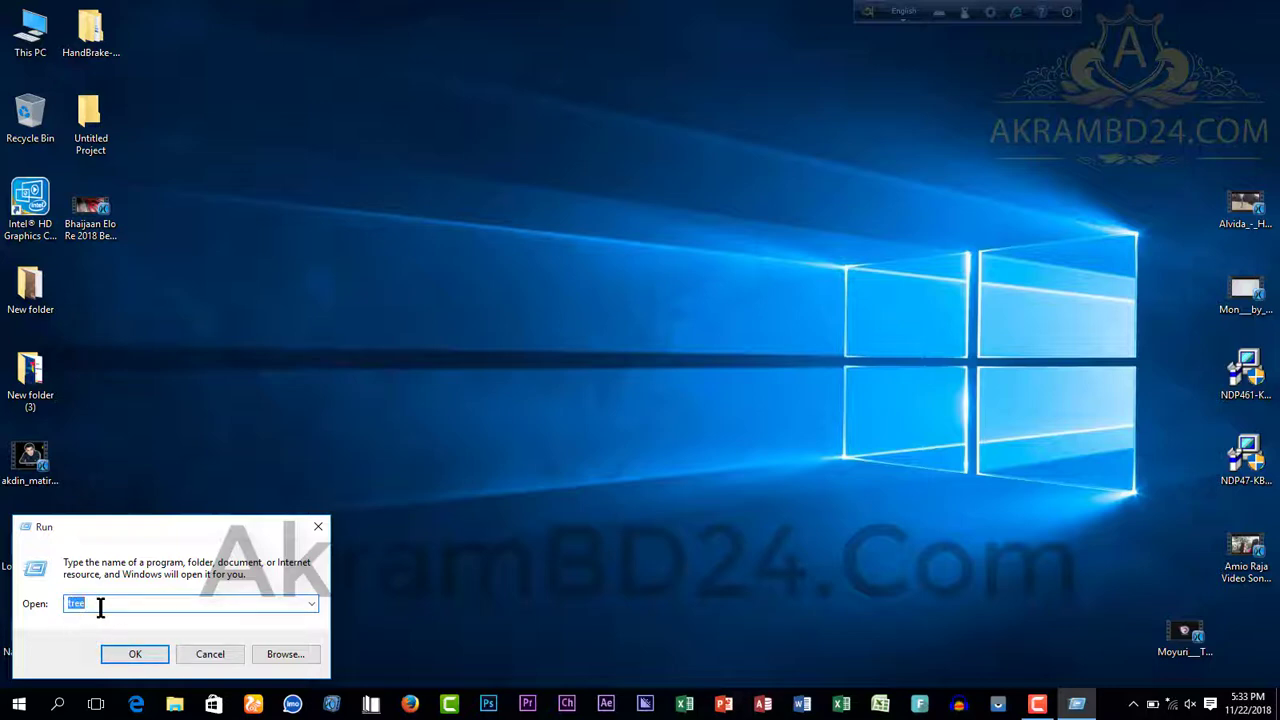
# Open the Windows Prefetch folder by running the prefetch command.
pyautogui.click(309, 603)
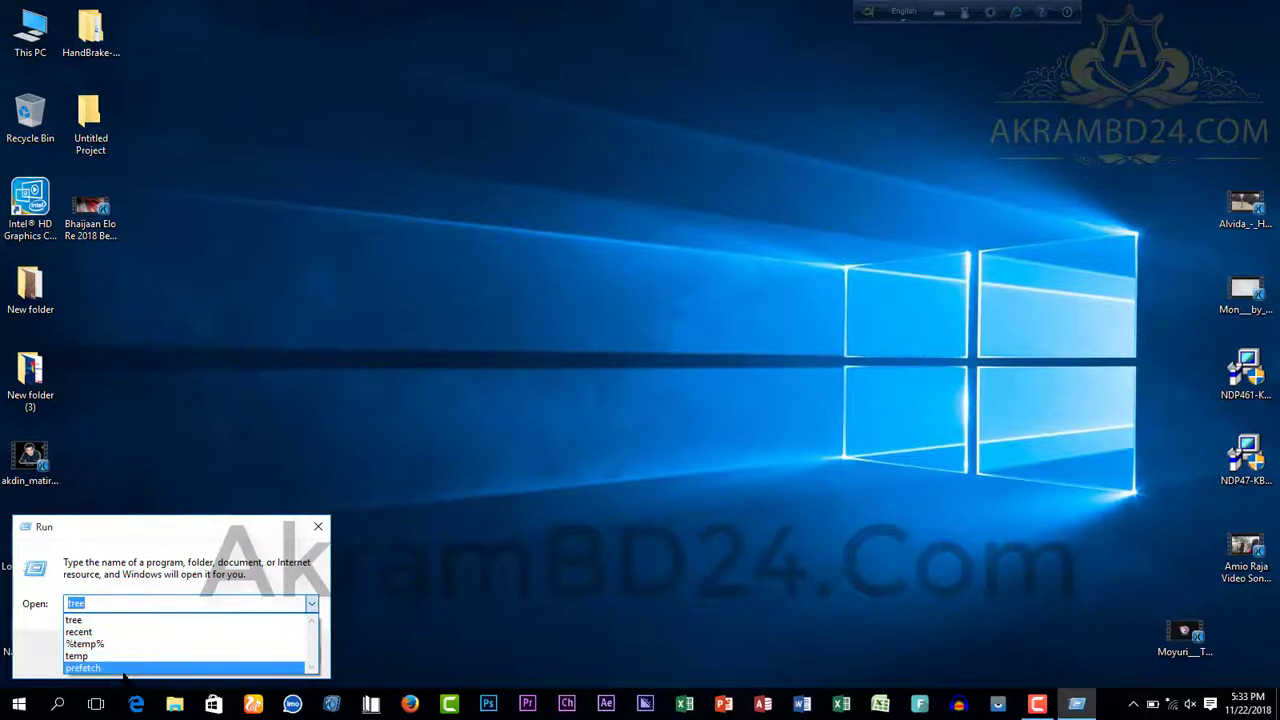
pyautogui.click(116, 668)
pyautogui.press('Return')
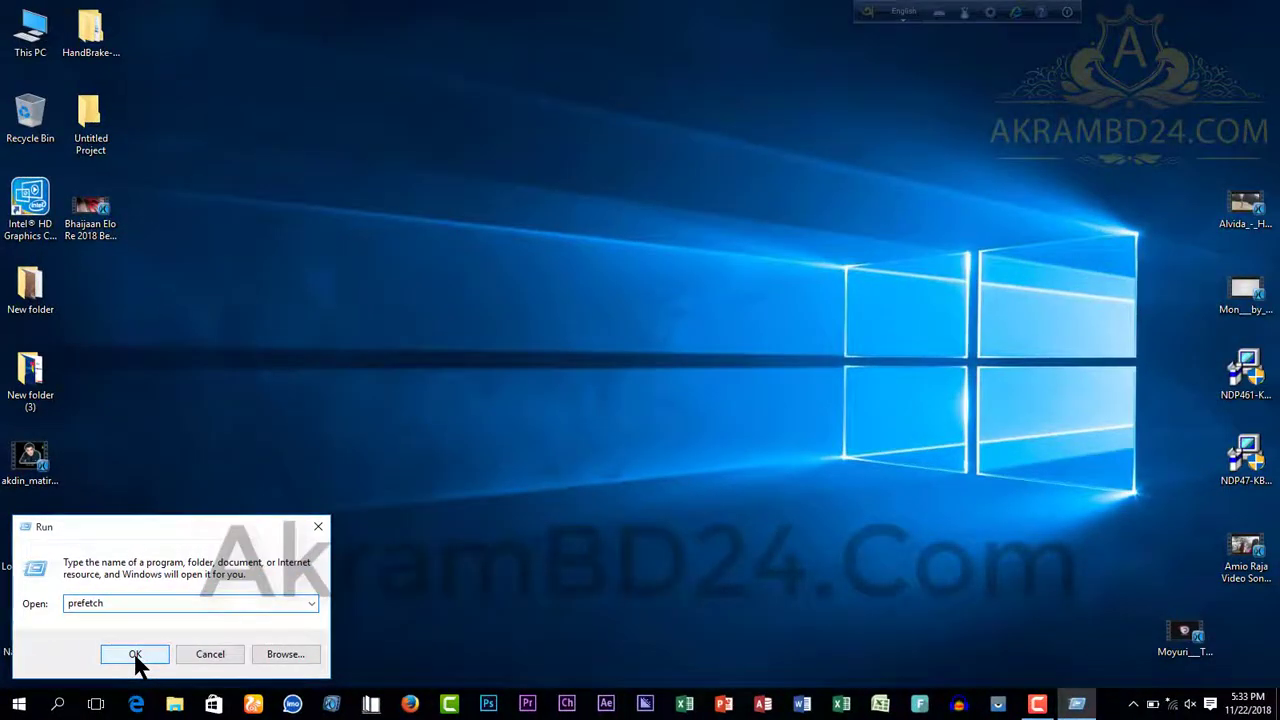
pyautogui.click(447, 505)
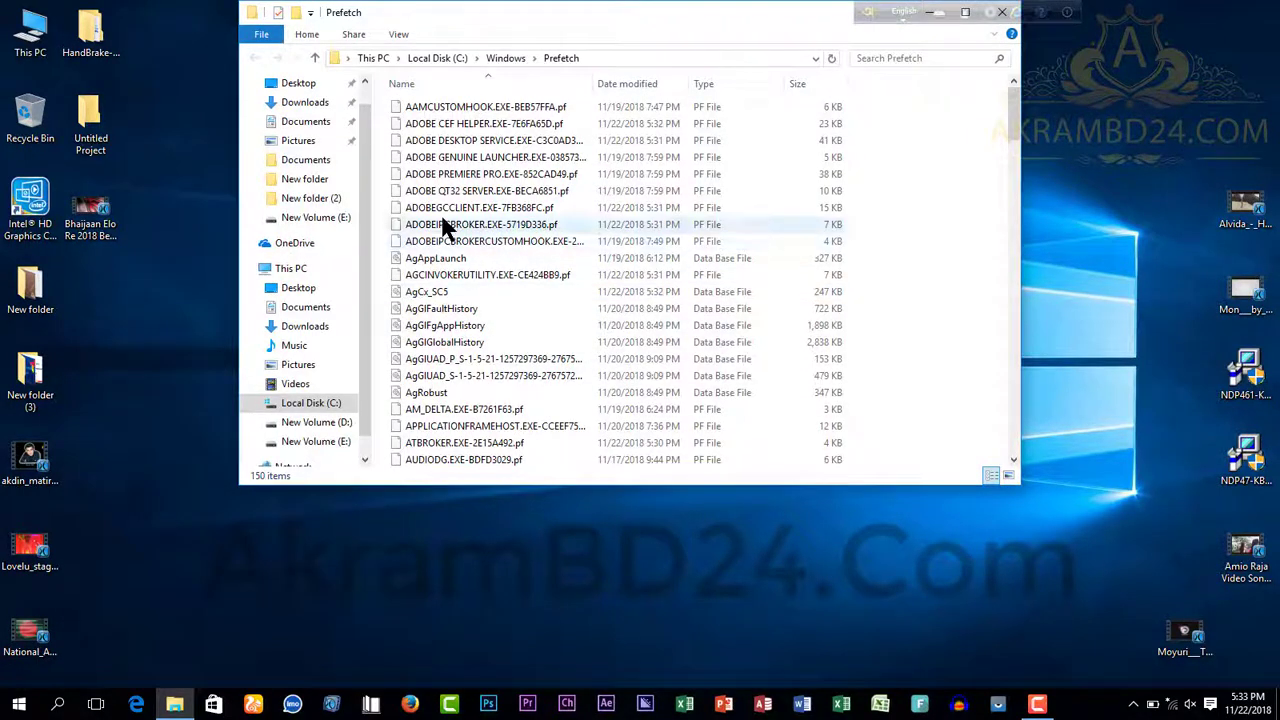
# Delete all the files in the Prefetch folder, cancelling for the file in use, and close the folder window.
pyautogui.click(446, 228)
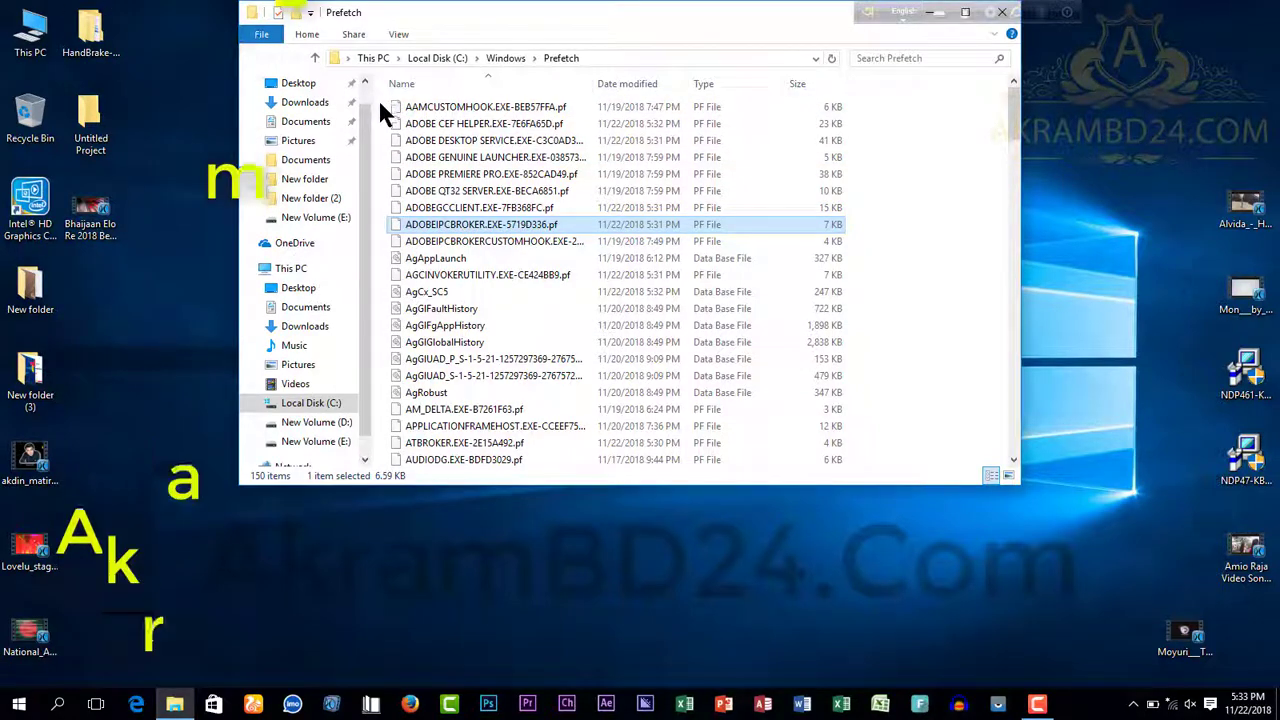
pyautogui.moveTo(381, 98); pyautogui.dragTo(434, 337)
pyautogui.rightClick(460, 318)
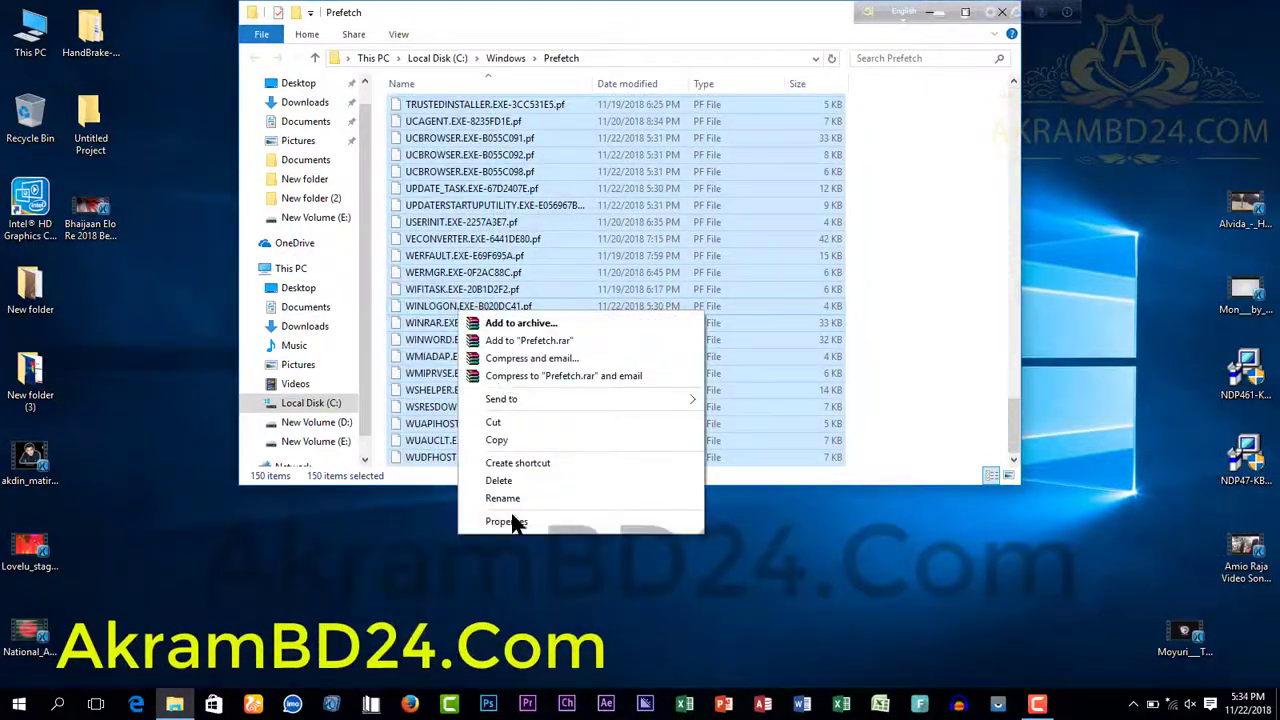
pyautogui.click(514, 491)
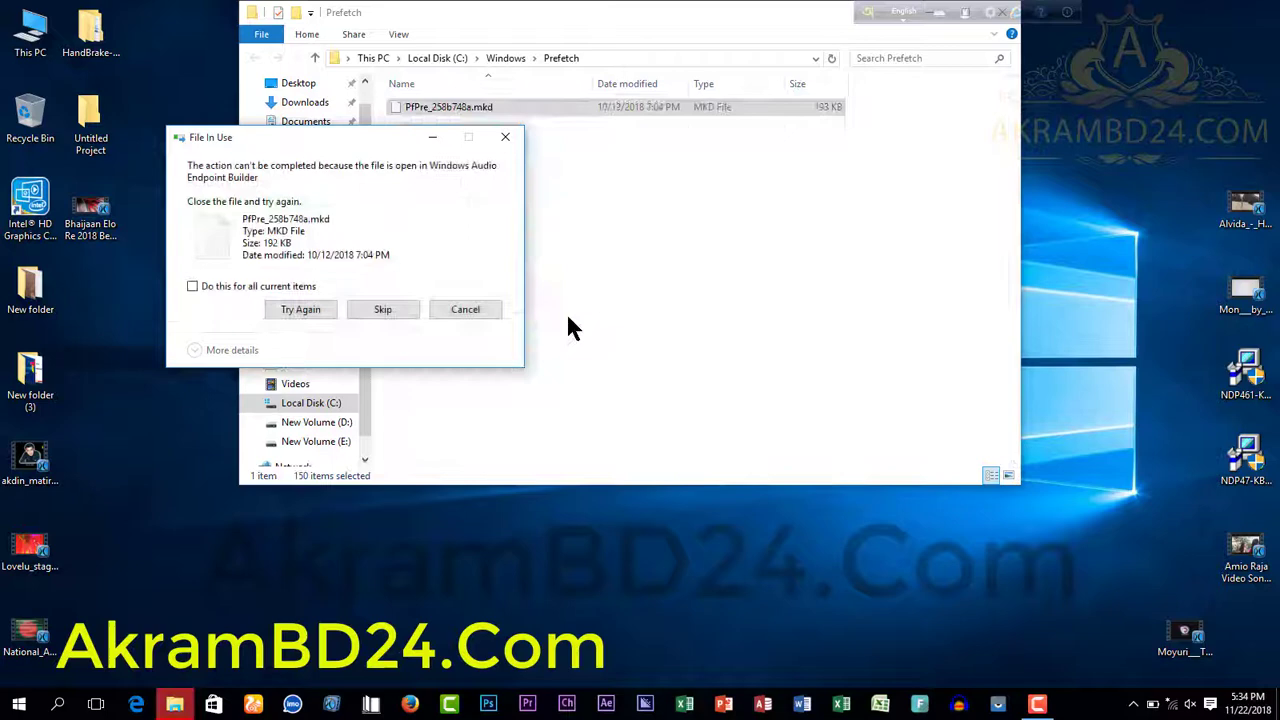
pyautogui.click(474, 310)
pyautogui.moveTo(663, 16); pyautogui.dragTo(553, 84)
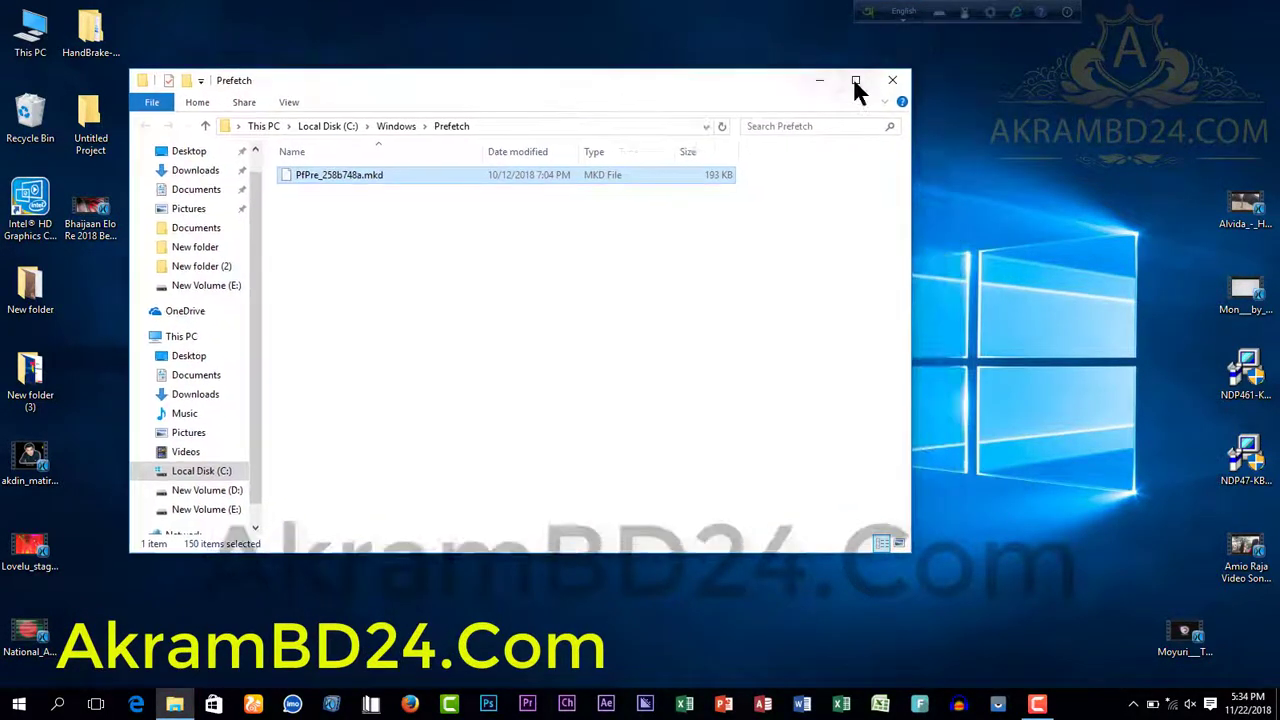
pyautogui.click(893, 82)
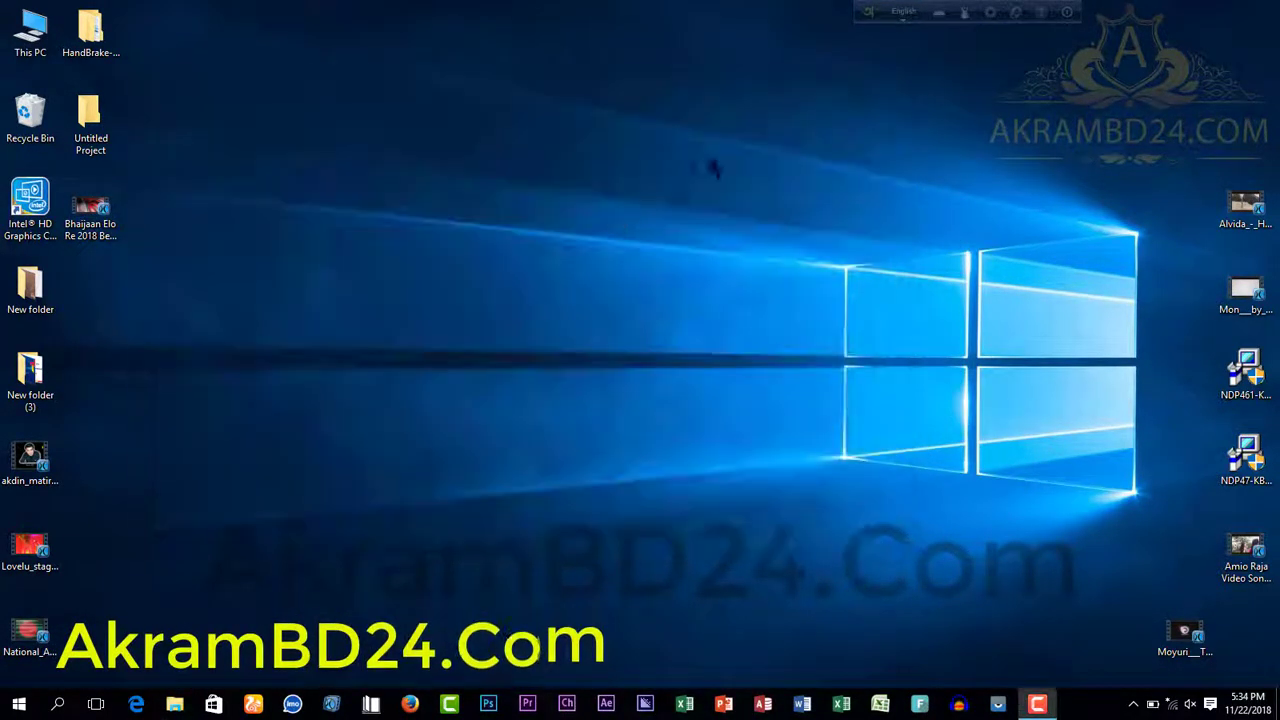
# Find the Run app through Windows search and run temp to open the Windows Temp folder.
pyautogui.click(57, 704)
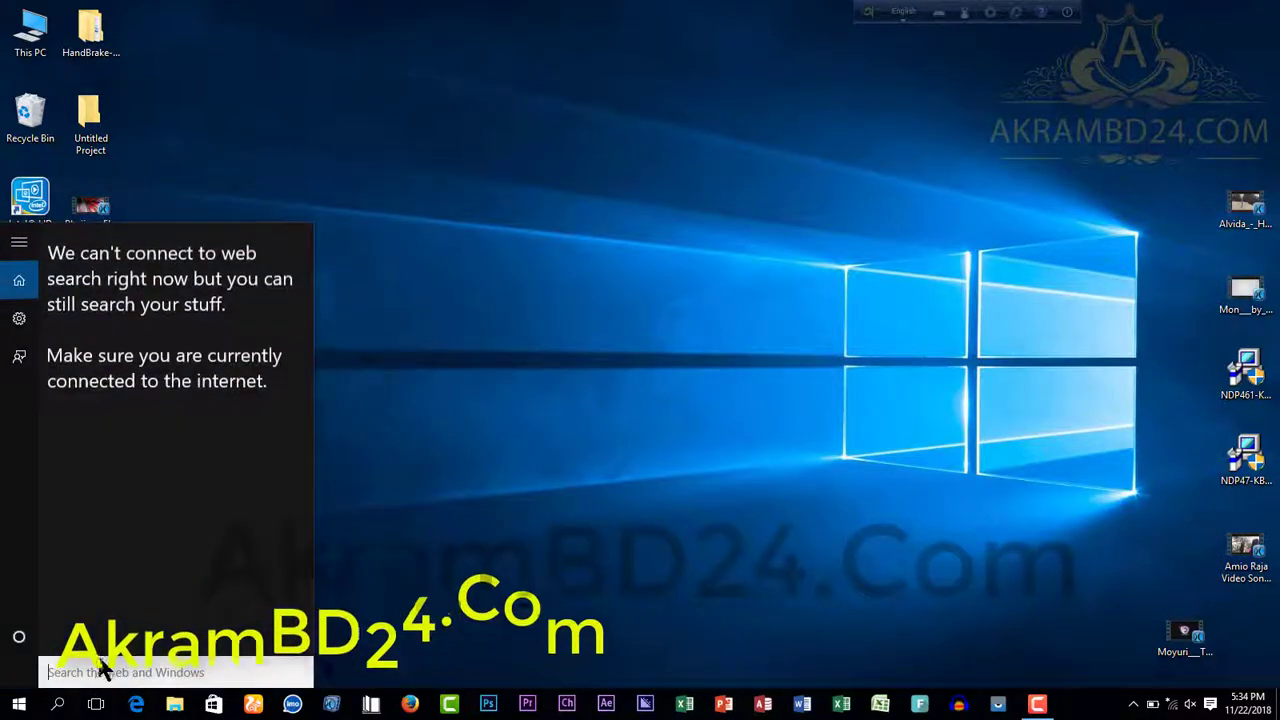
pyautogui.write('r')
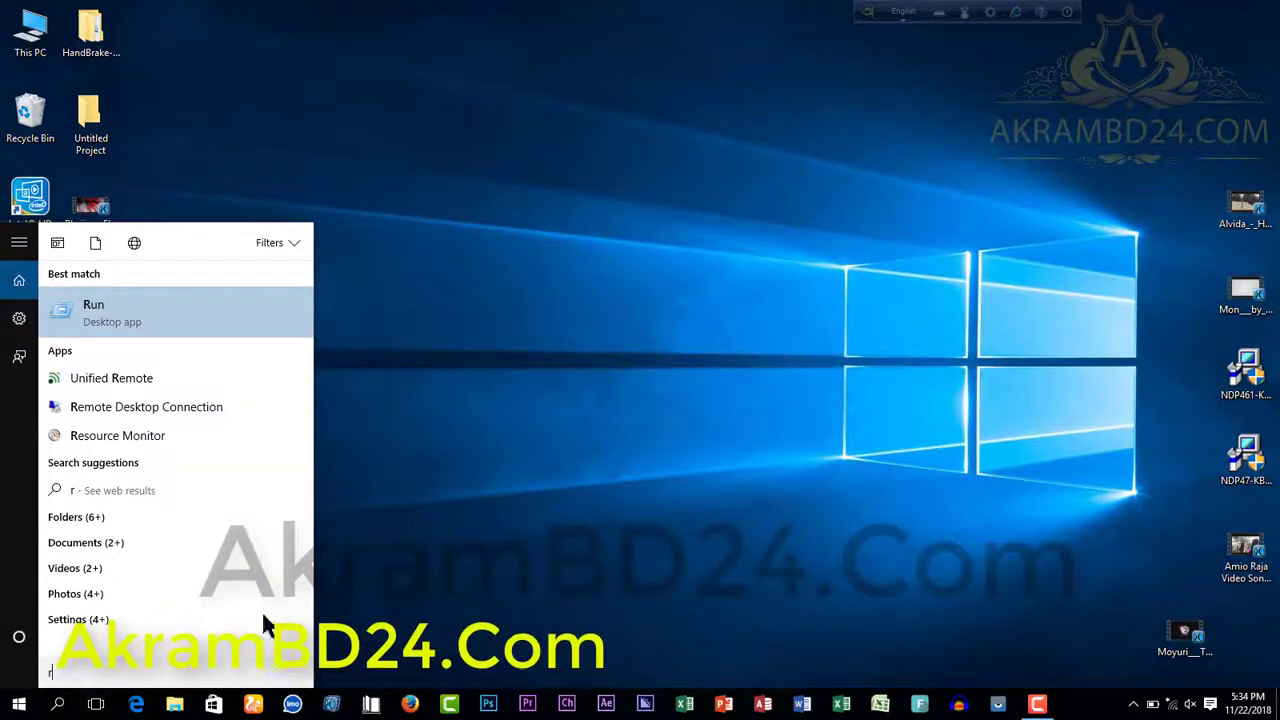
pyautogui.click(142, 313)
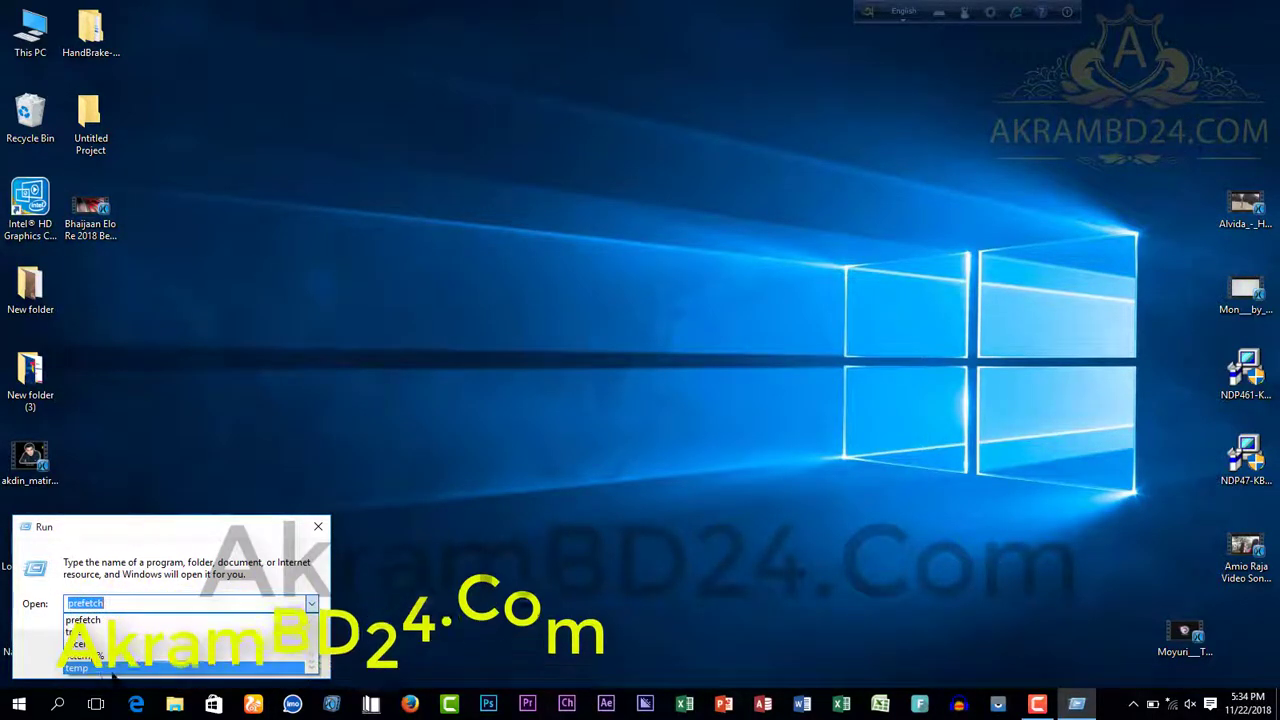
pyautogui.click(90, 668)
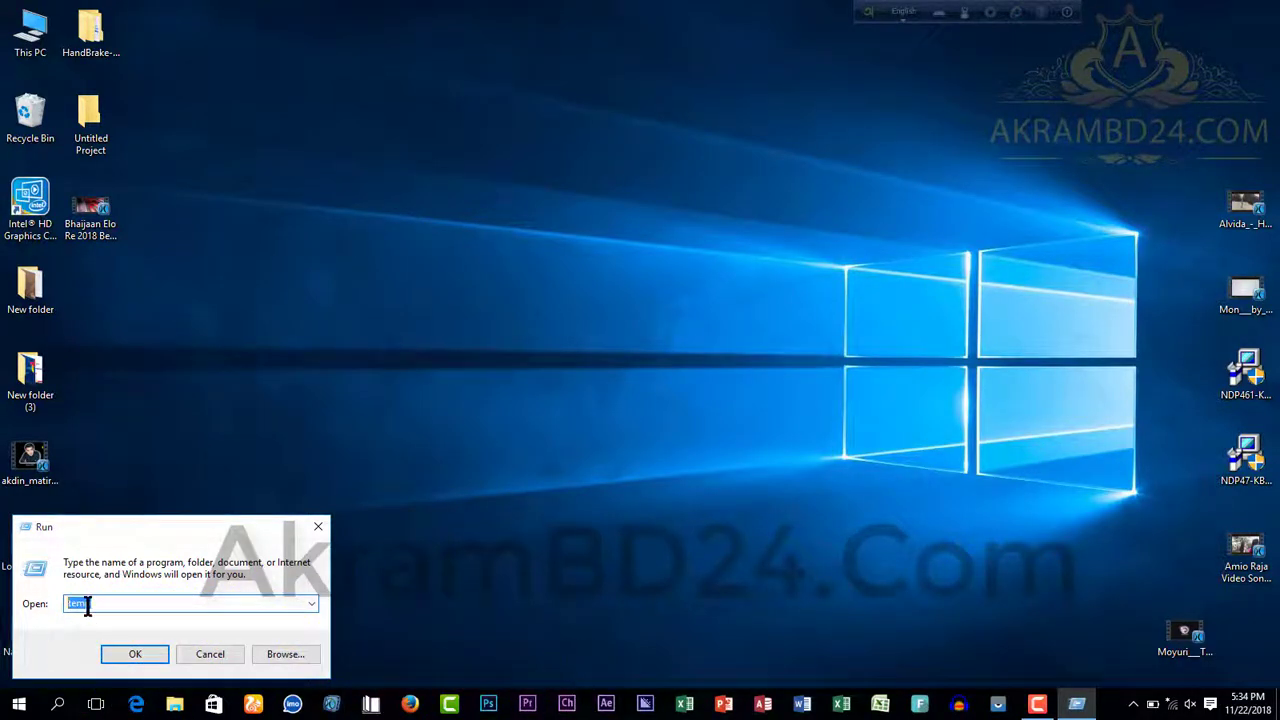
pyautogui.click(125, 605)
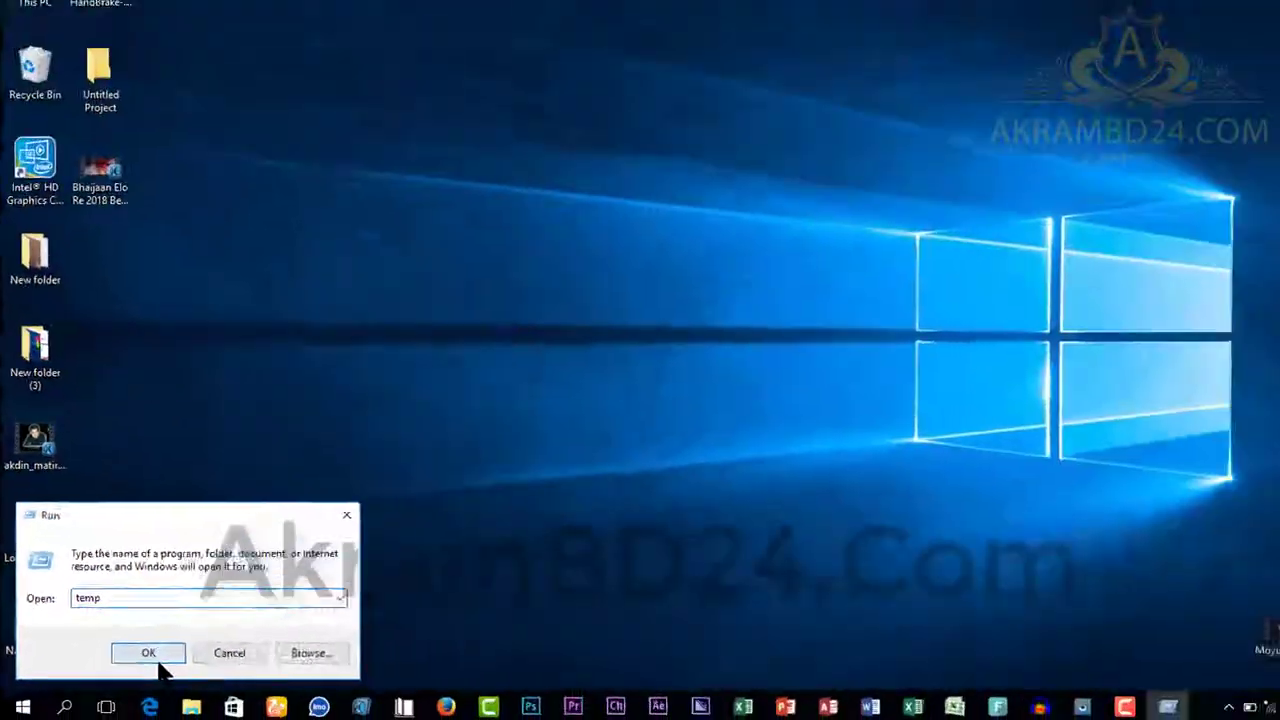
pyautogui.click(152, 658)
# Delete all items in the Windows Temp folder, cancelling for files in use, and close the folder window.
pyautogui.moveTo(344, 508); pyautogui.dragTo(430, 180)
pyautogui.rightClick(366, 336)
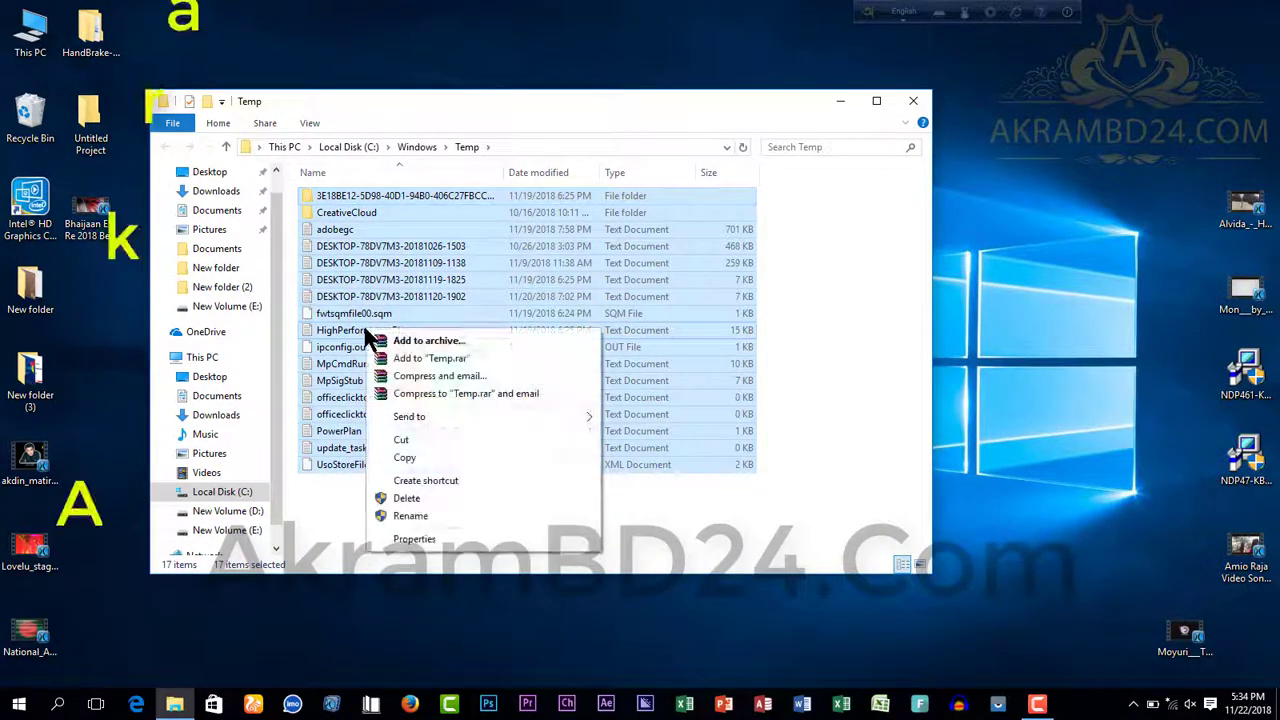
pyautogui.click(390, 502)
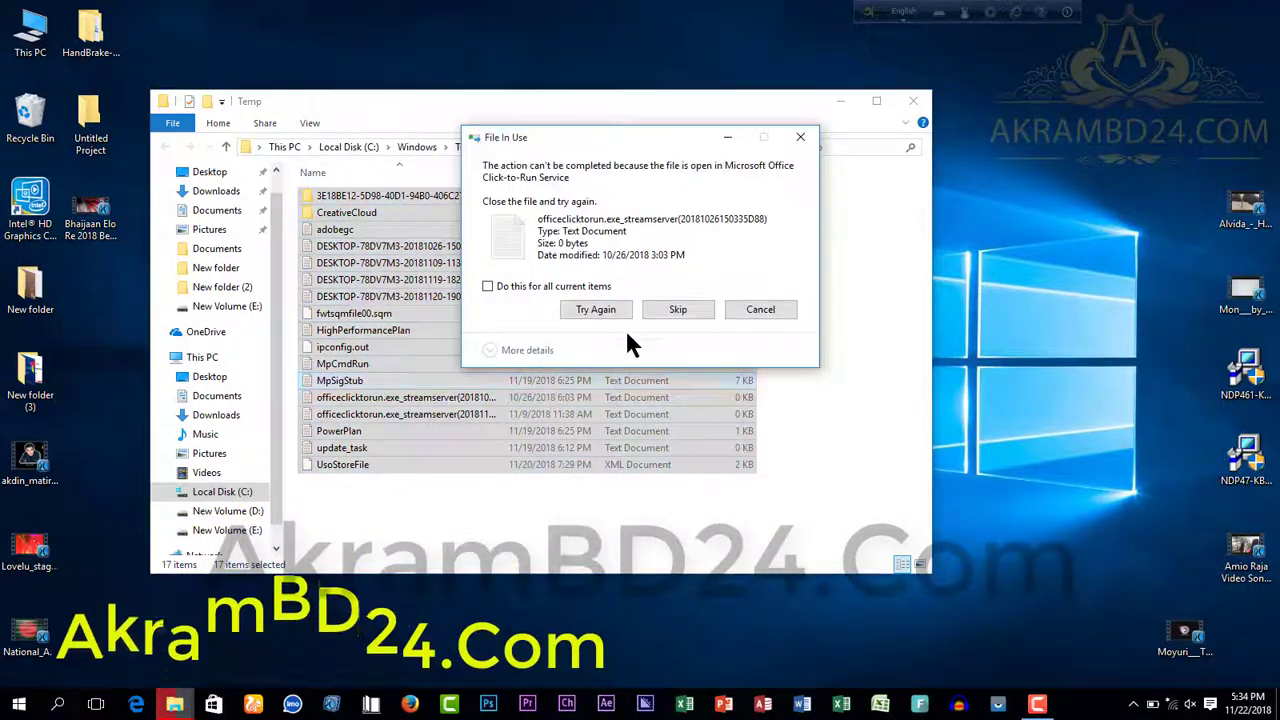
pyautogui.click(760, 309)
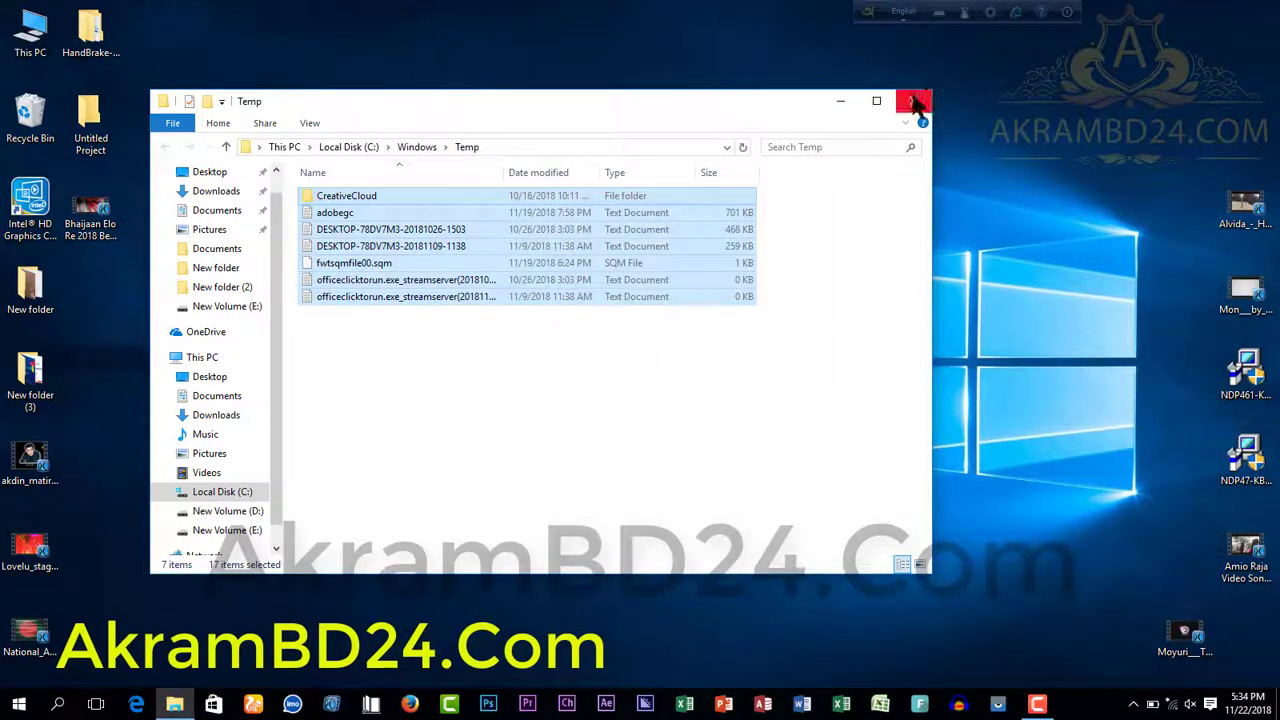
pyautogui.click(914, 103)
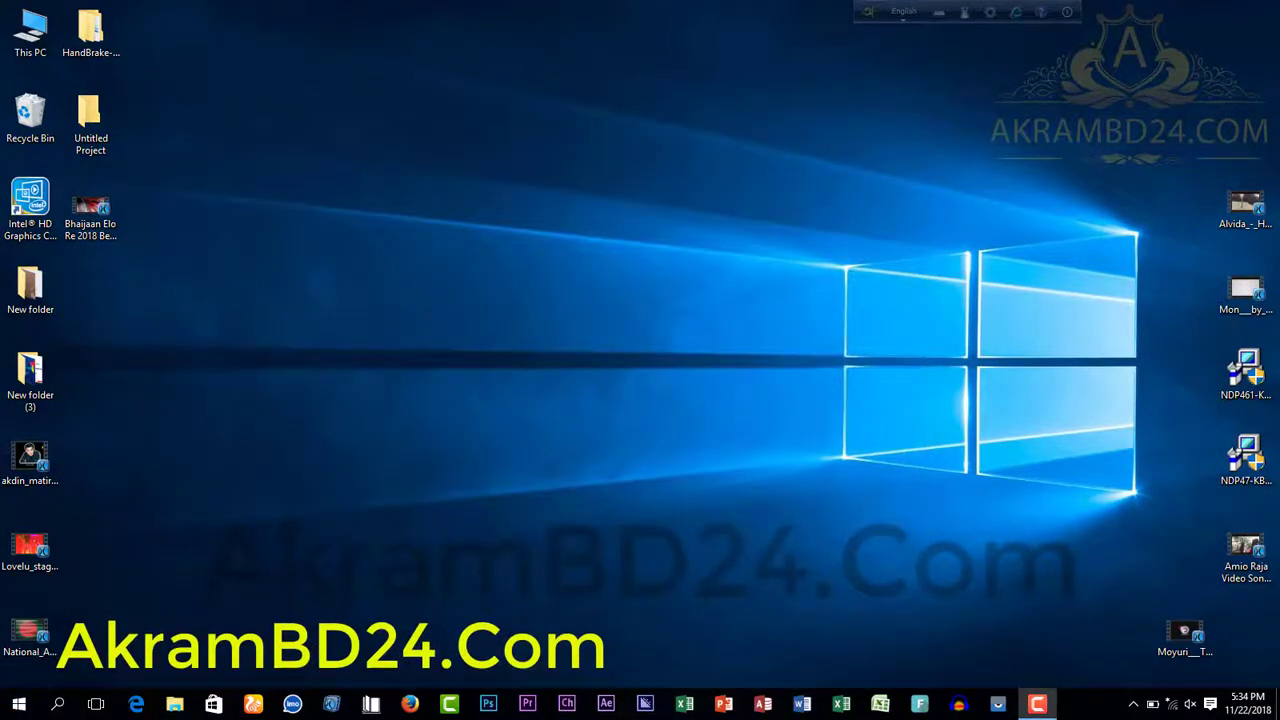
# Find the Run app through Windows search and run %temp% to open the user's local Temp folder.
pyautogui.click(58, 704)
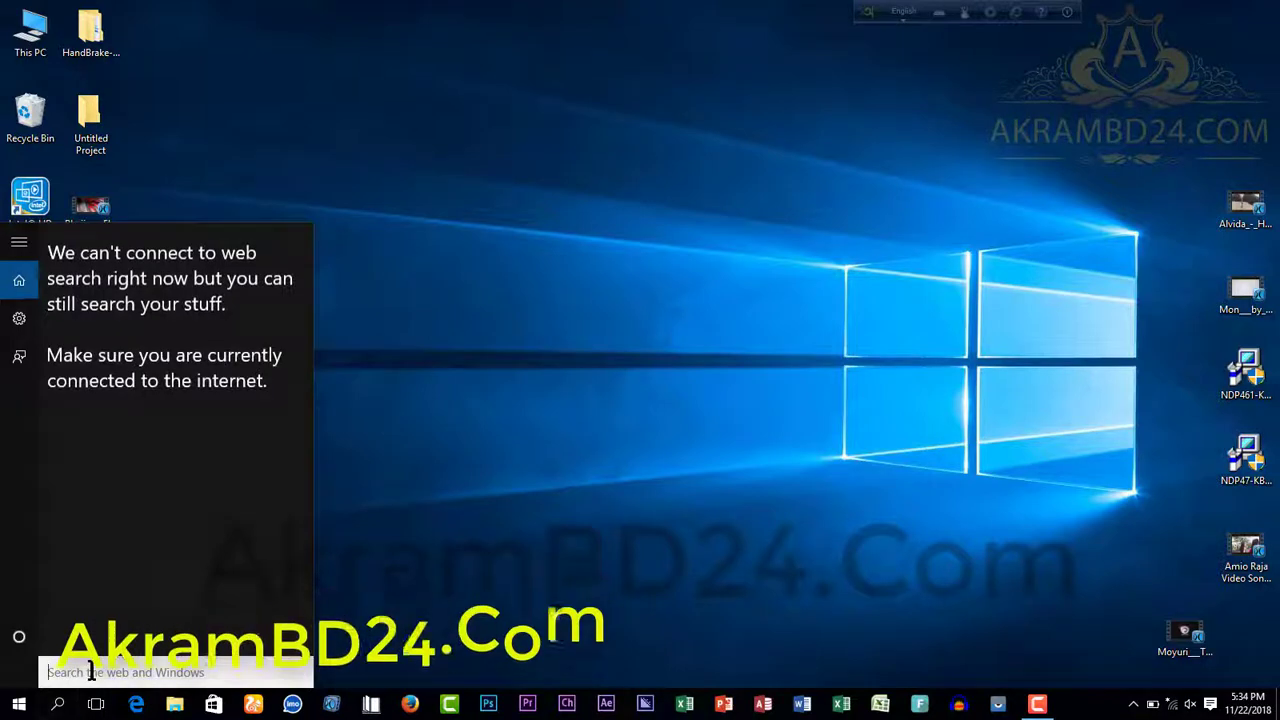
pyautogui.write('r')
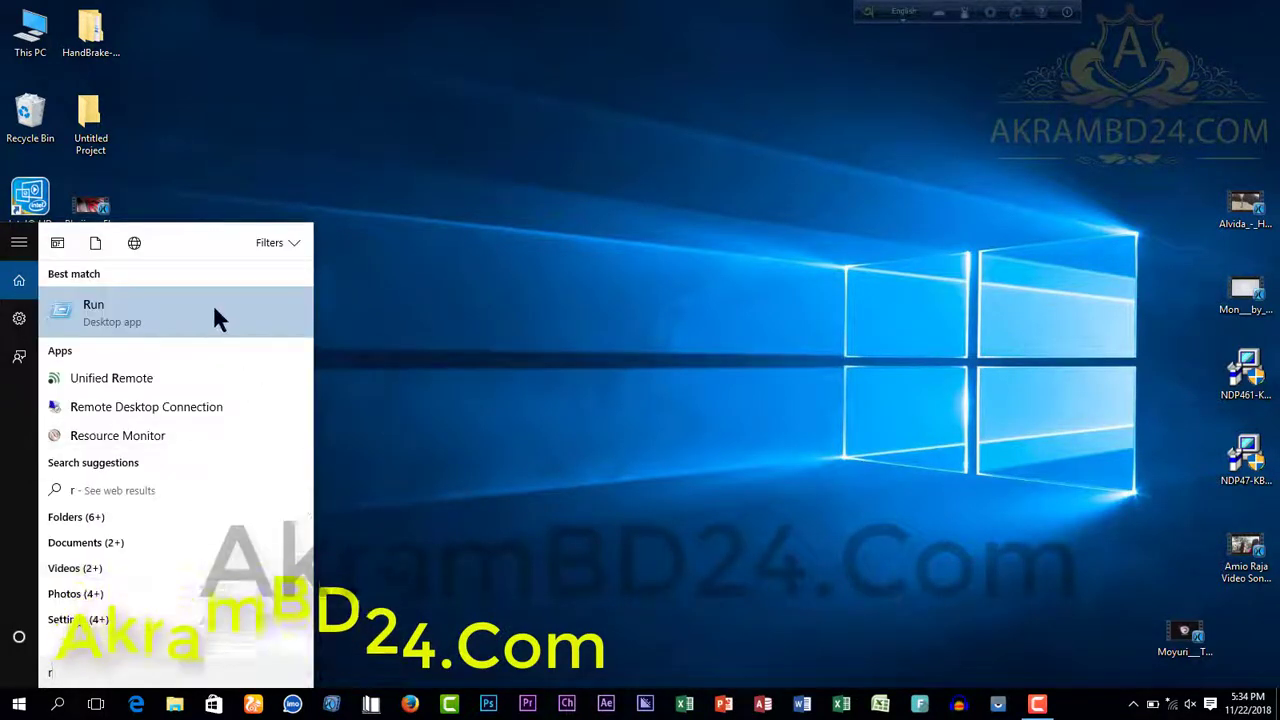
pyautogui.click(214, 314)
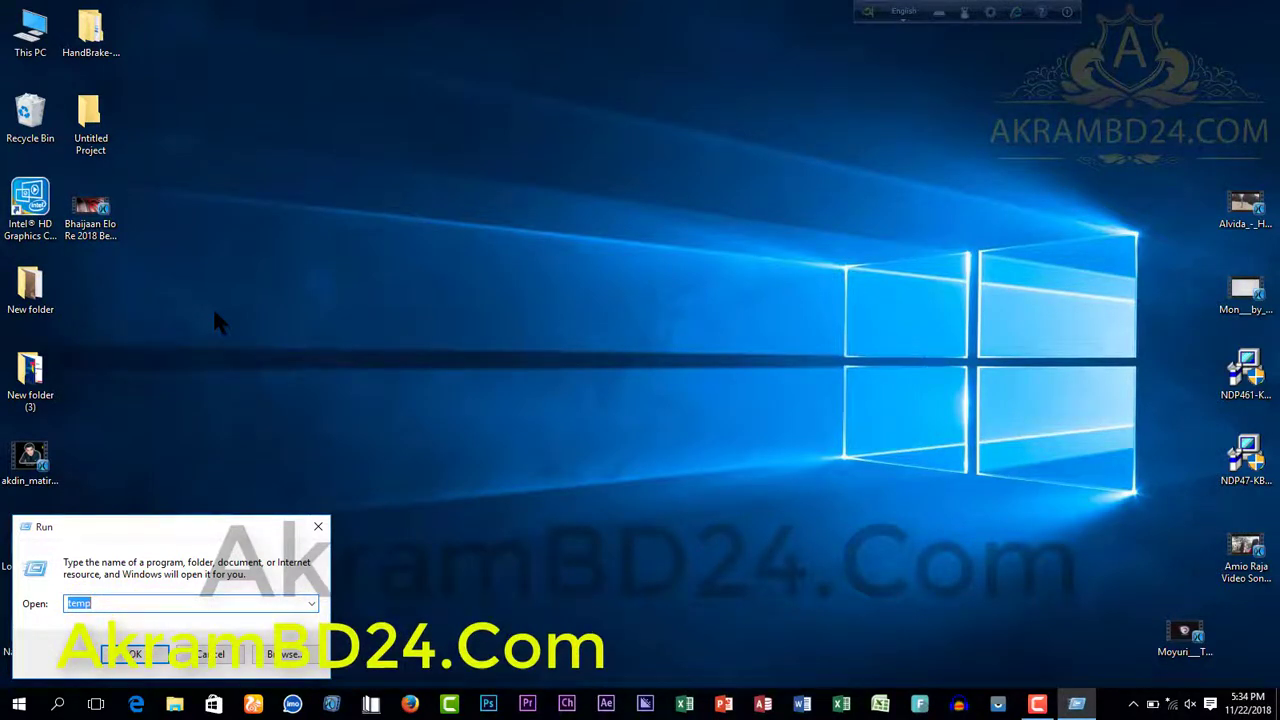
pyautogui.click(310, 603)
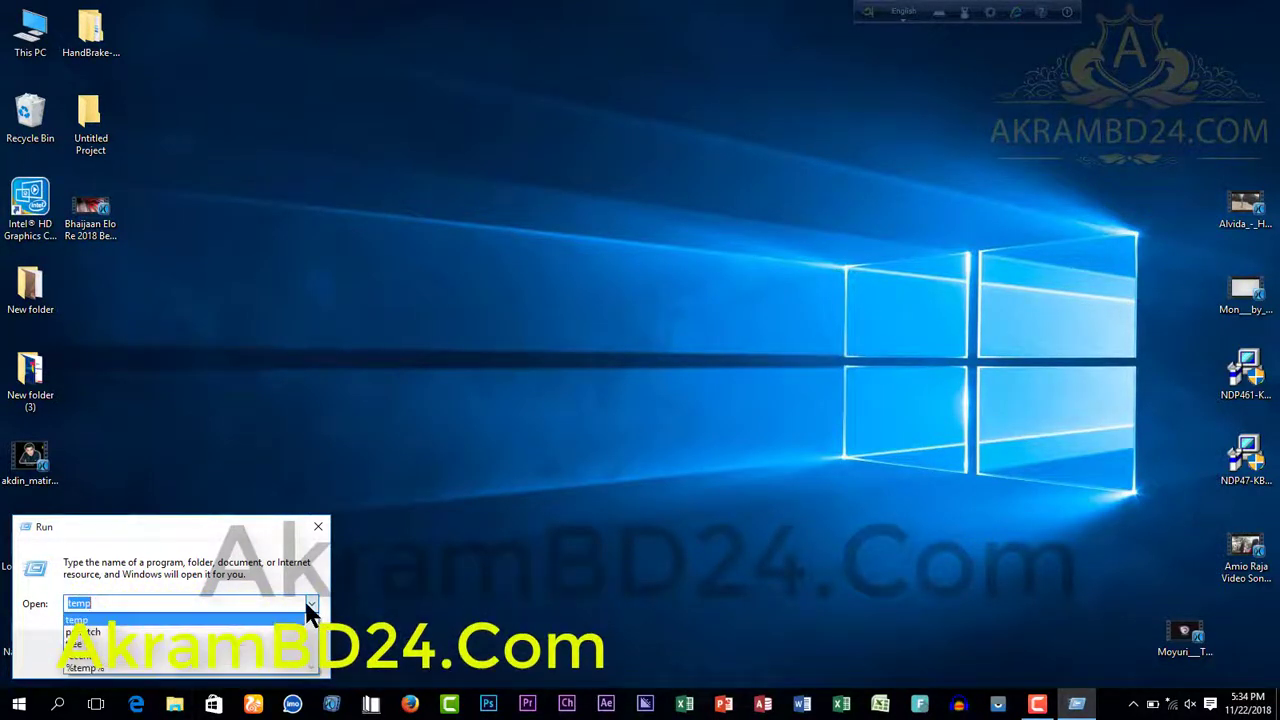
pyautogui.click(122, 668)
pyautogui.click(137, 602)
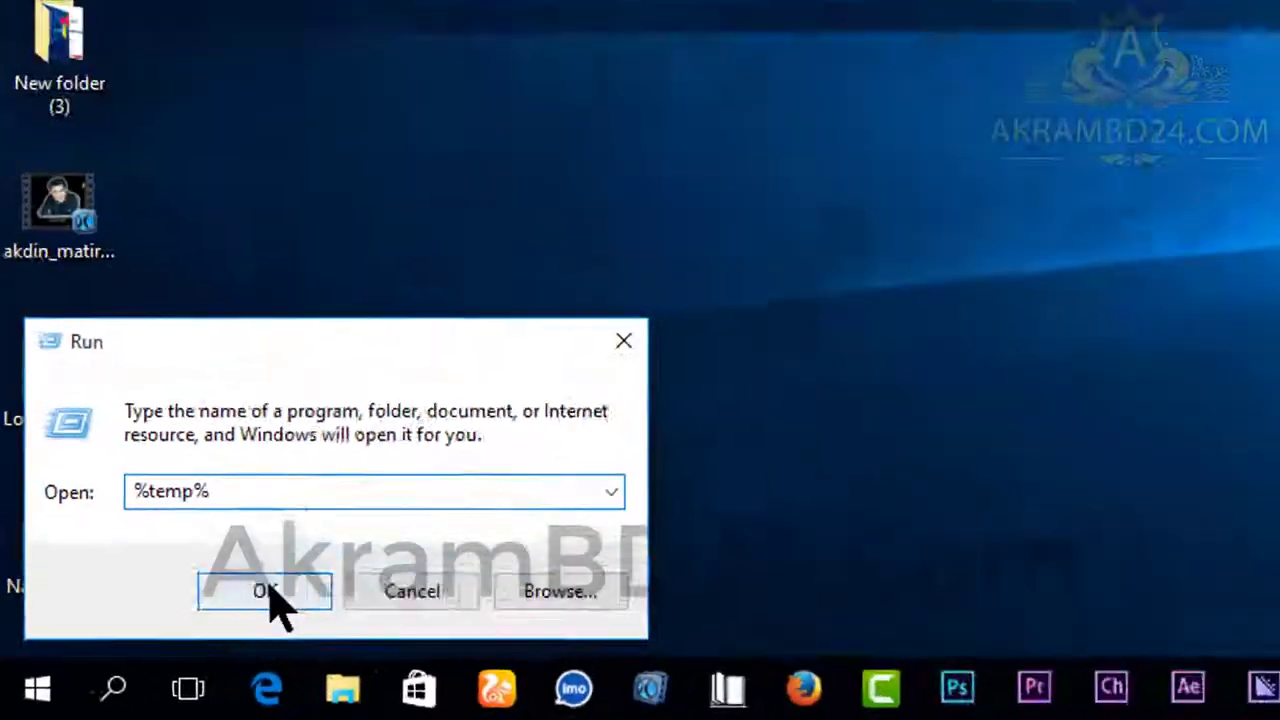
pyautogui.click(490, 495)
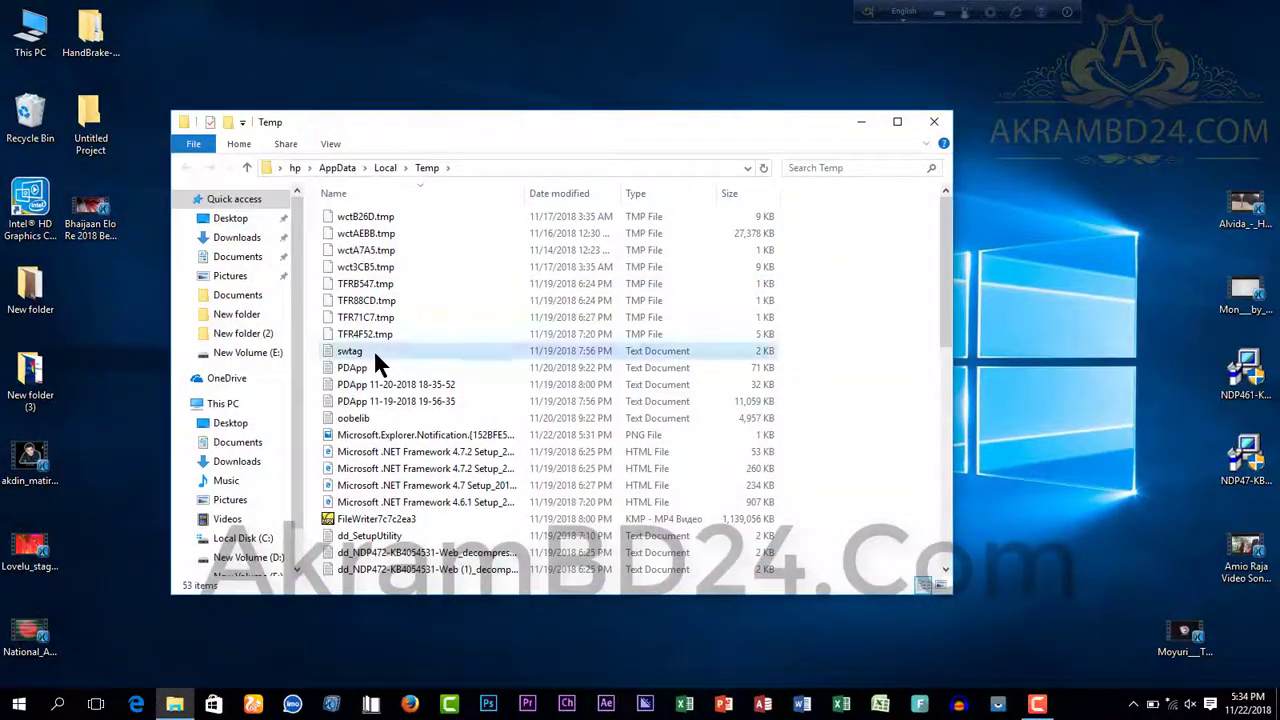
# Delete all items in the user's local Temp folder, dismiss the deletion prompt, and close the folder window.
pyautogui.click(375, 352)
pyautogui.hotkey('ctrl', 'a')
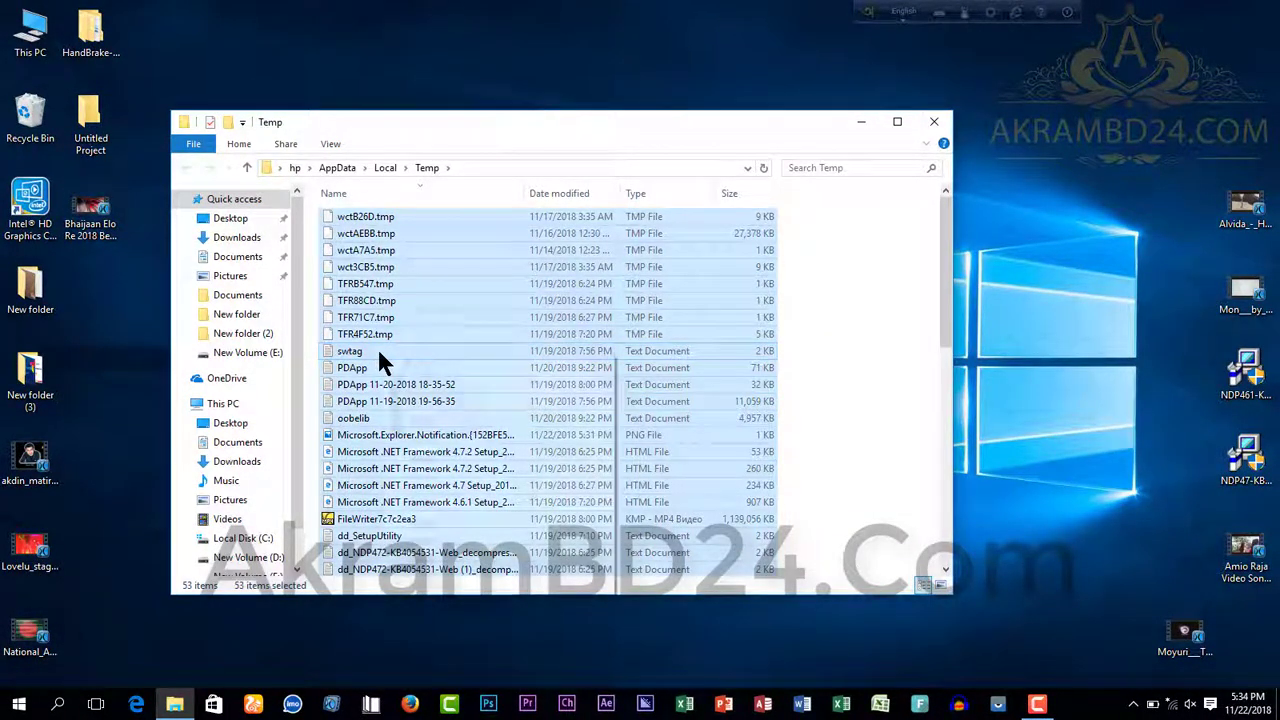
pyautogui.rightClick(380, 347)
pyautogui.click(475, 553)
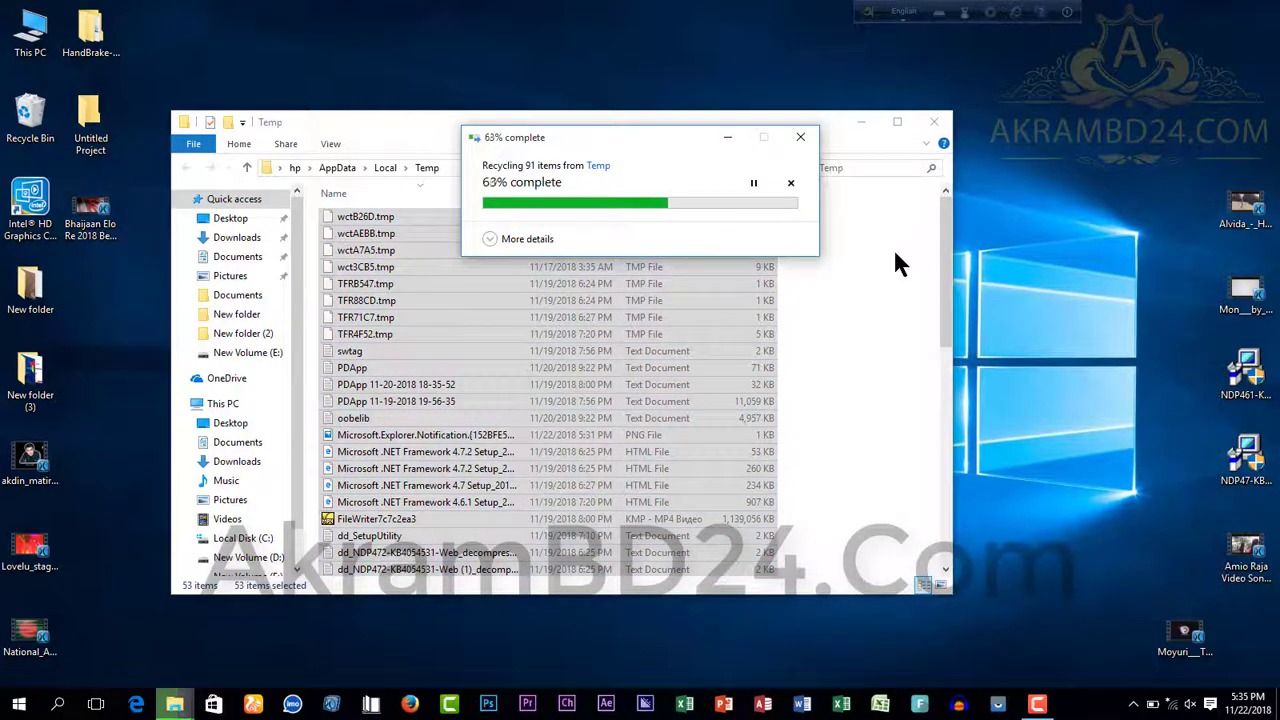
pyautogui.click(760, 297)
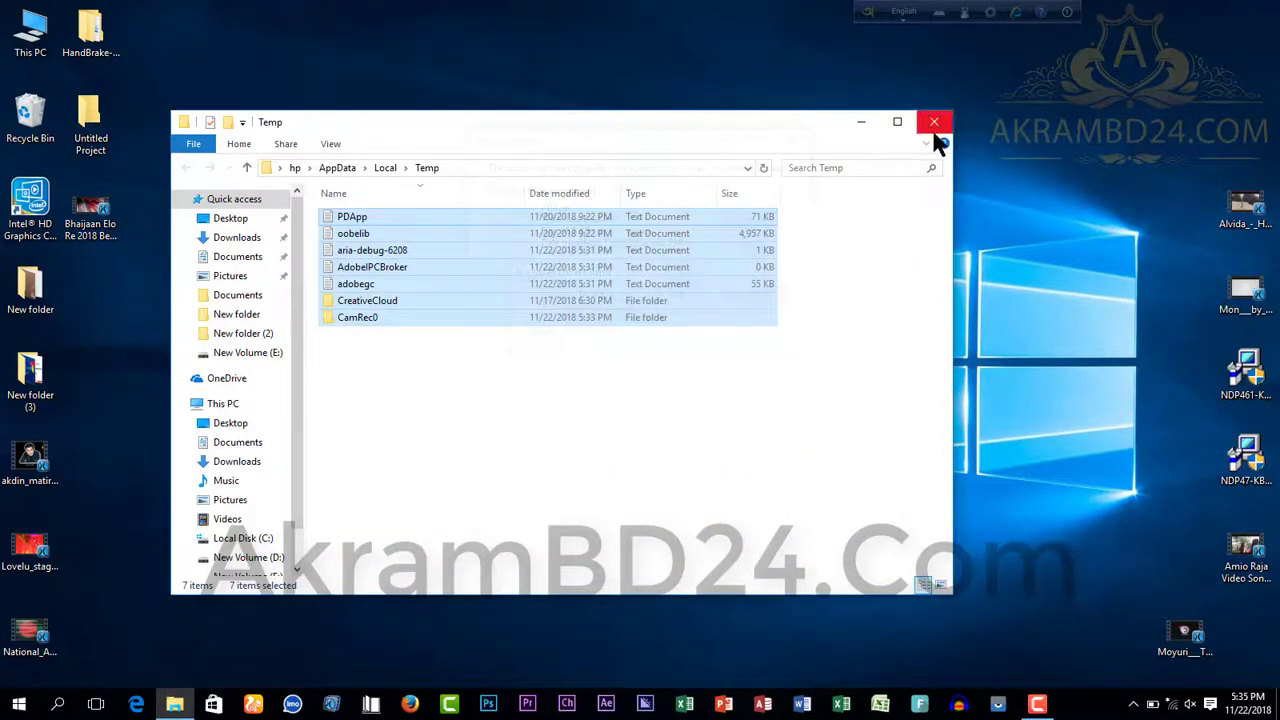
pyautogui.click(934, 121)
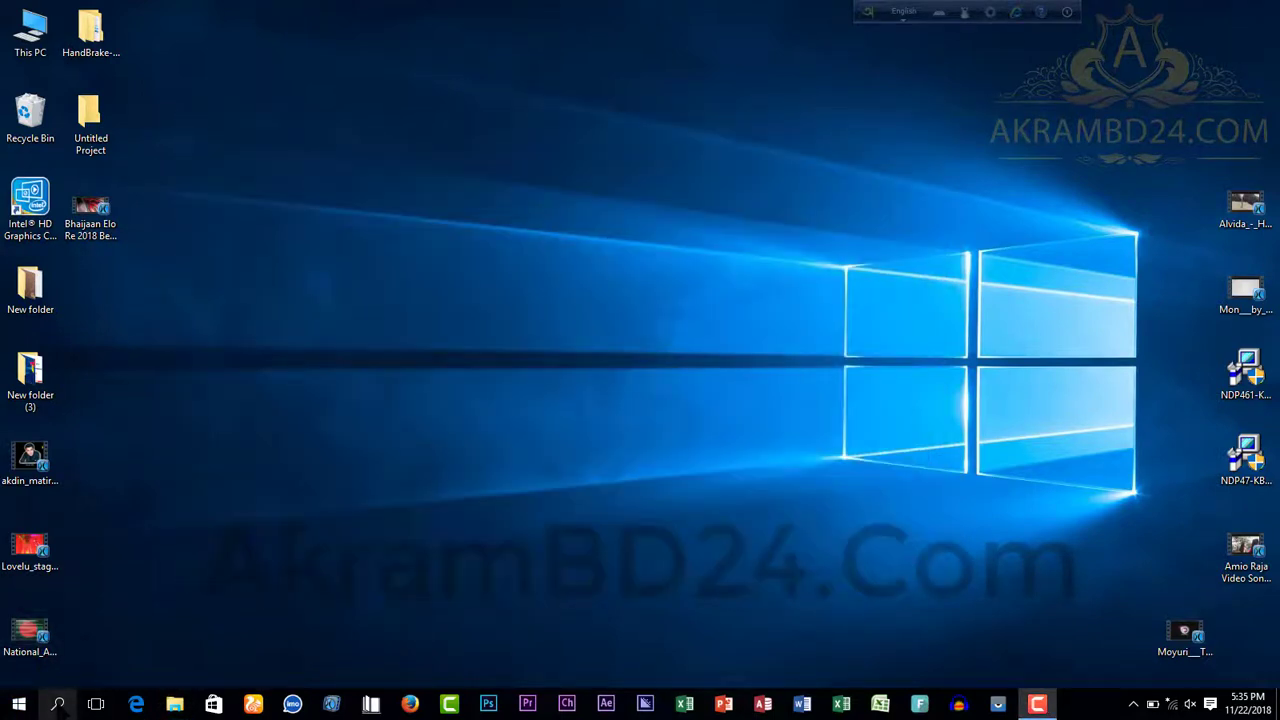
# Find the Run app through Windows search and run recent to open the Recent items folder.
pyautogui.click(58, 705)
pyautogui.write('r')
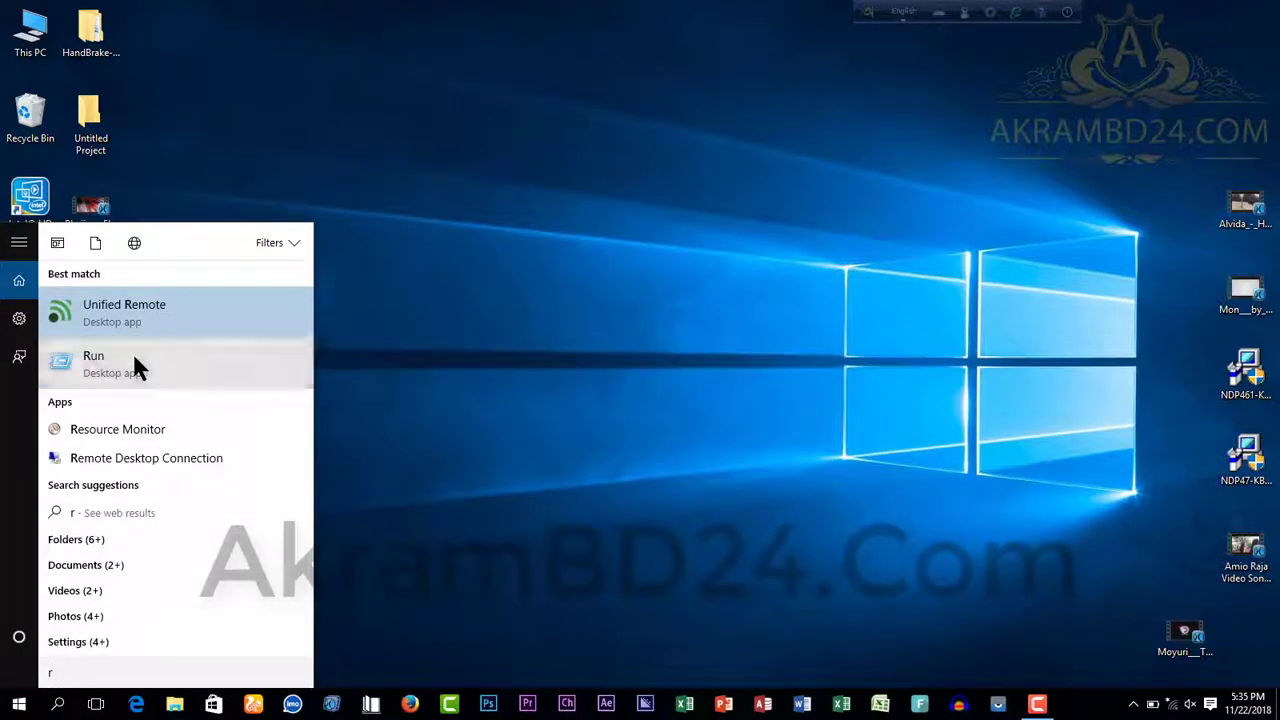
pyautogui.click(134, 362)
pyautogui.click(313, 603)
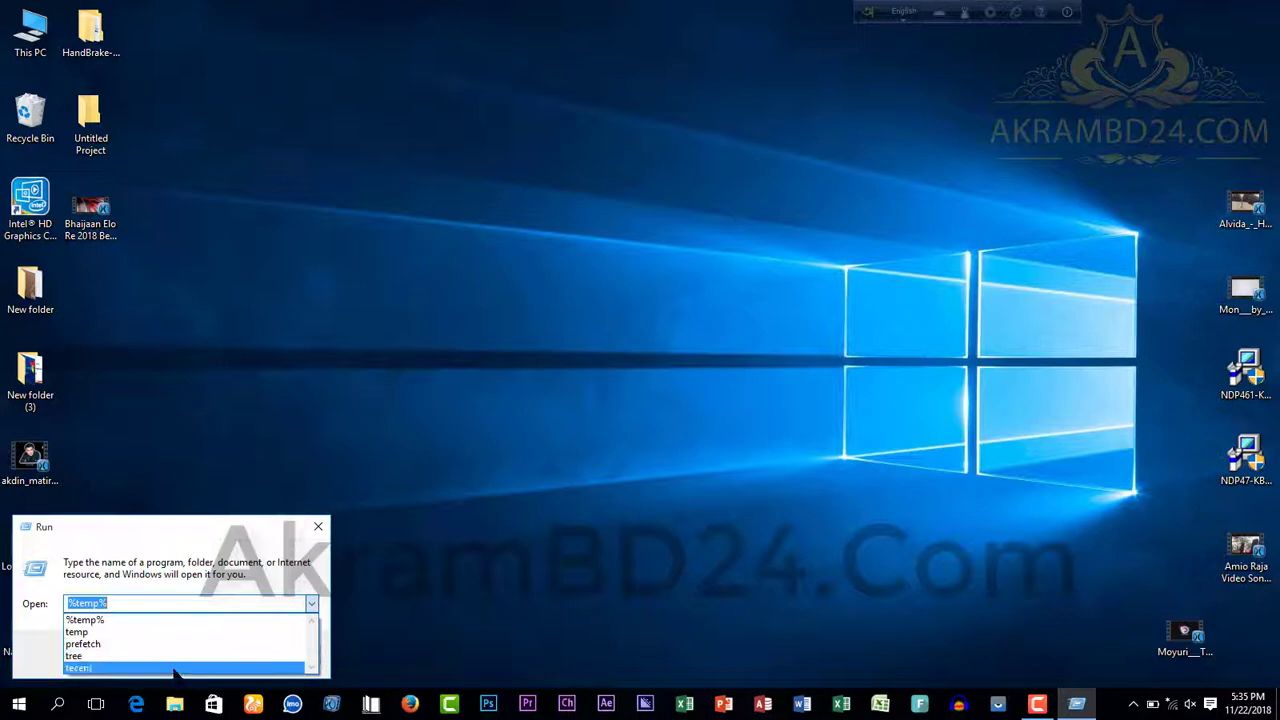
pyautogui.click(165, 666)
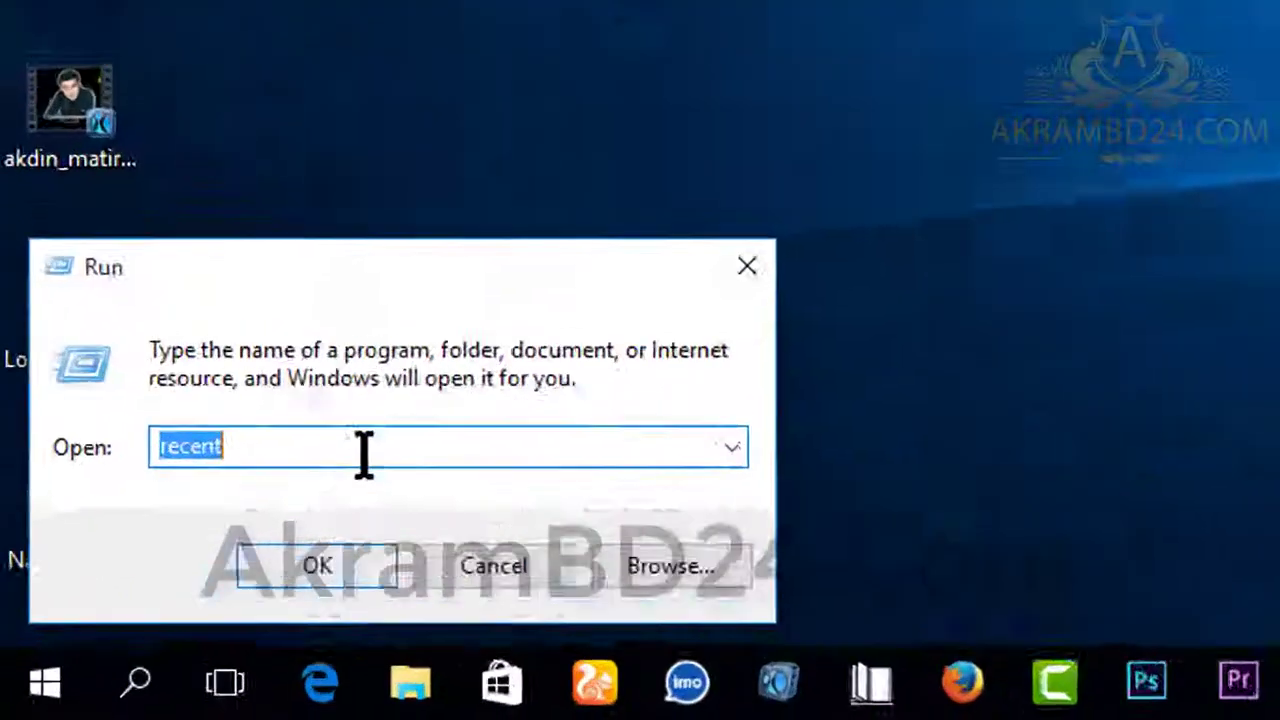
pyautogui.click(156, 605)
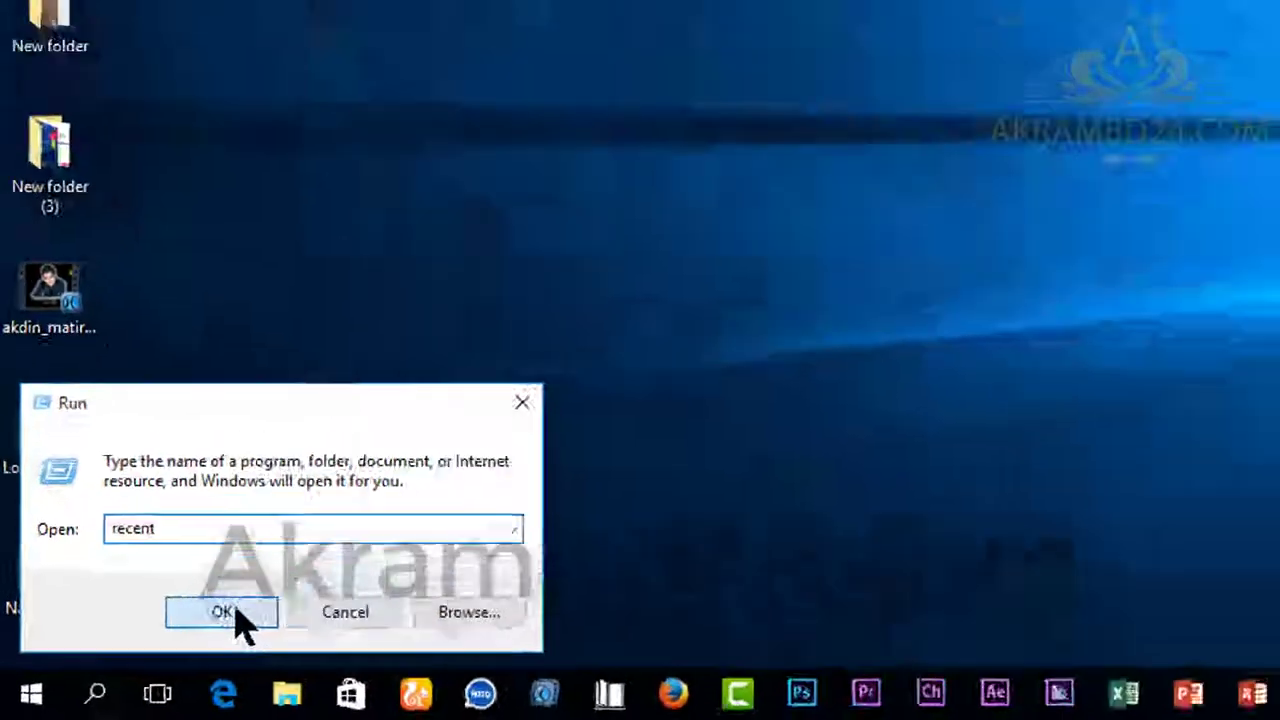
pyautogui.click(468, 500)
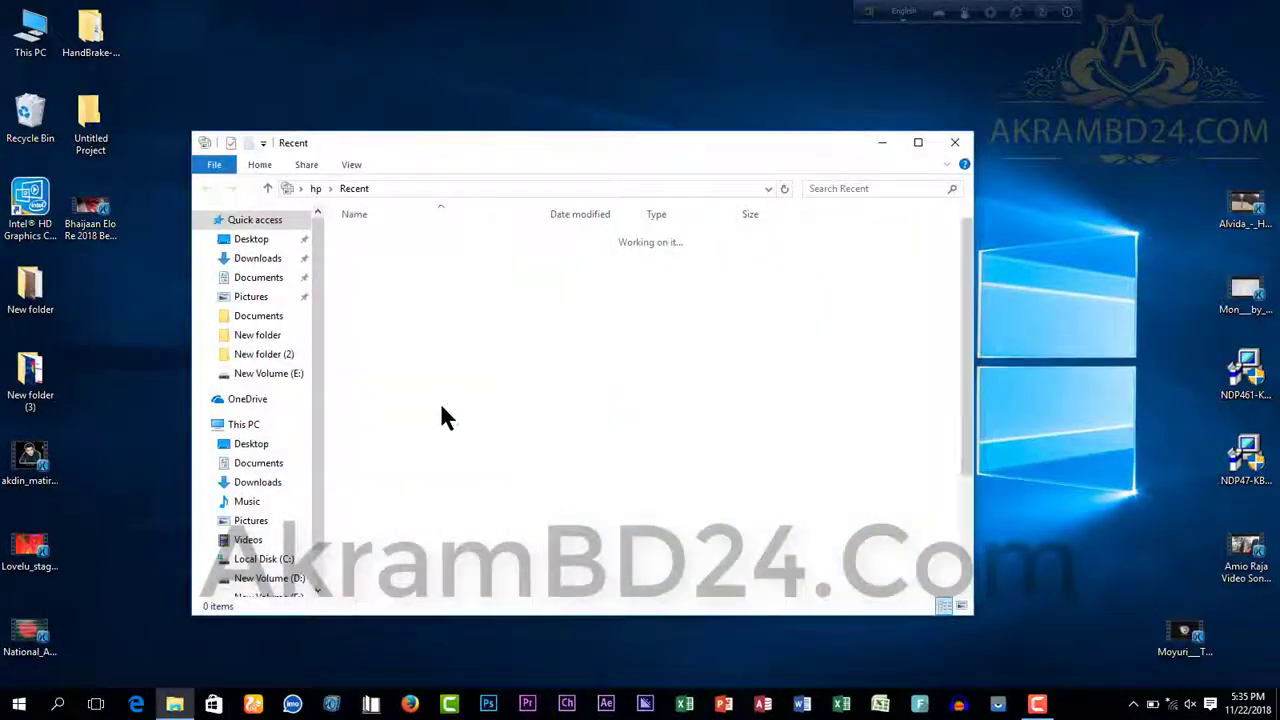
# Delete all shortcuts in the Recent folder and close the folder window.
pyautogui.click(385, 372)
pyautogui.hotkey('ctrl', 'a')
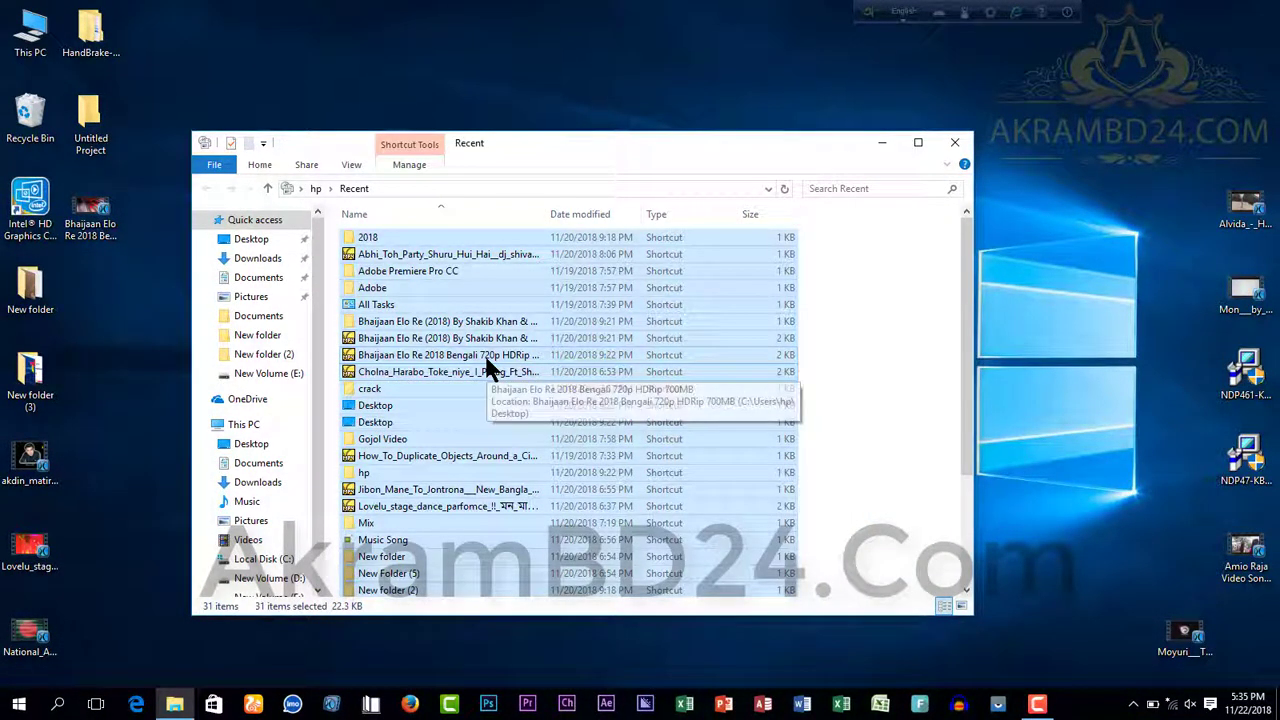
pyautogui.press('Delete')
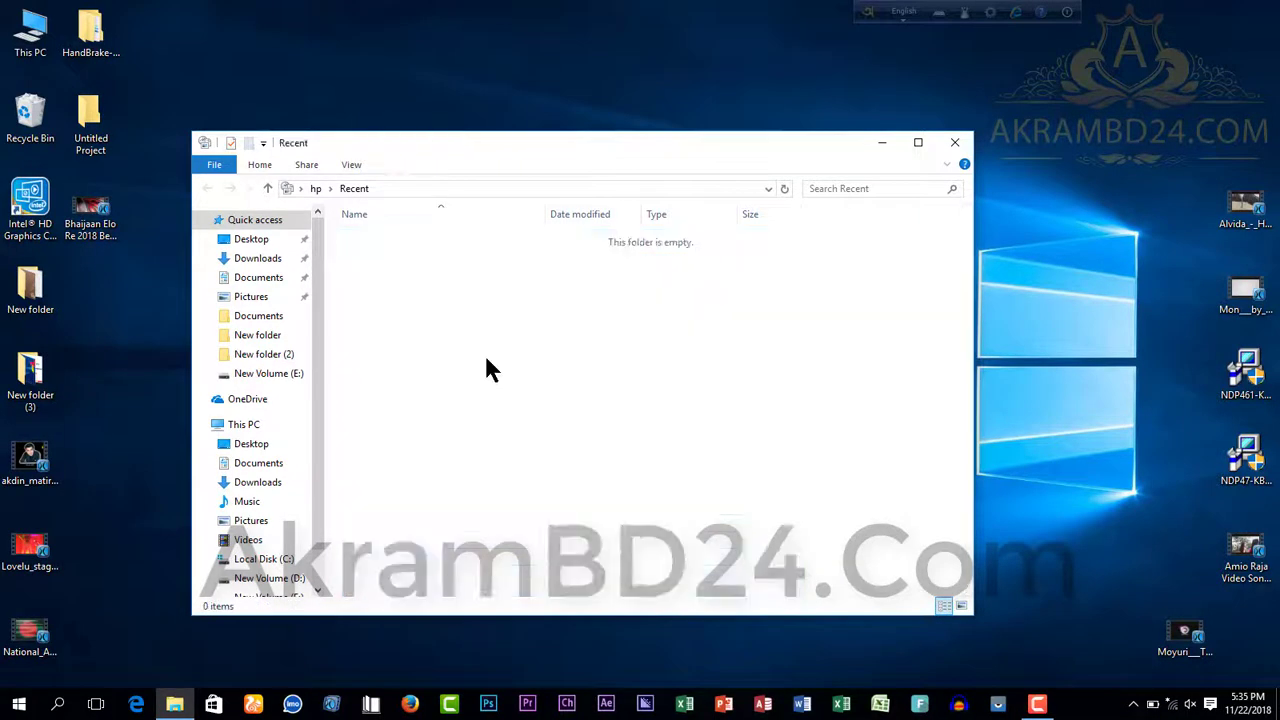
pyautogui.click(955, 143)
# Find the Run app through Windows search, run the previously used tree command, and refresh the desktop.
pyautogui.click(58, 705)
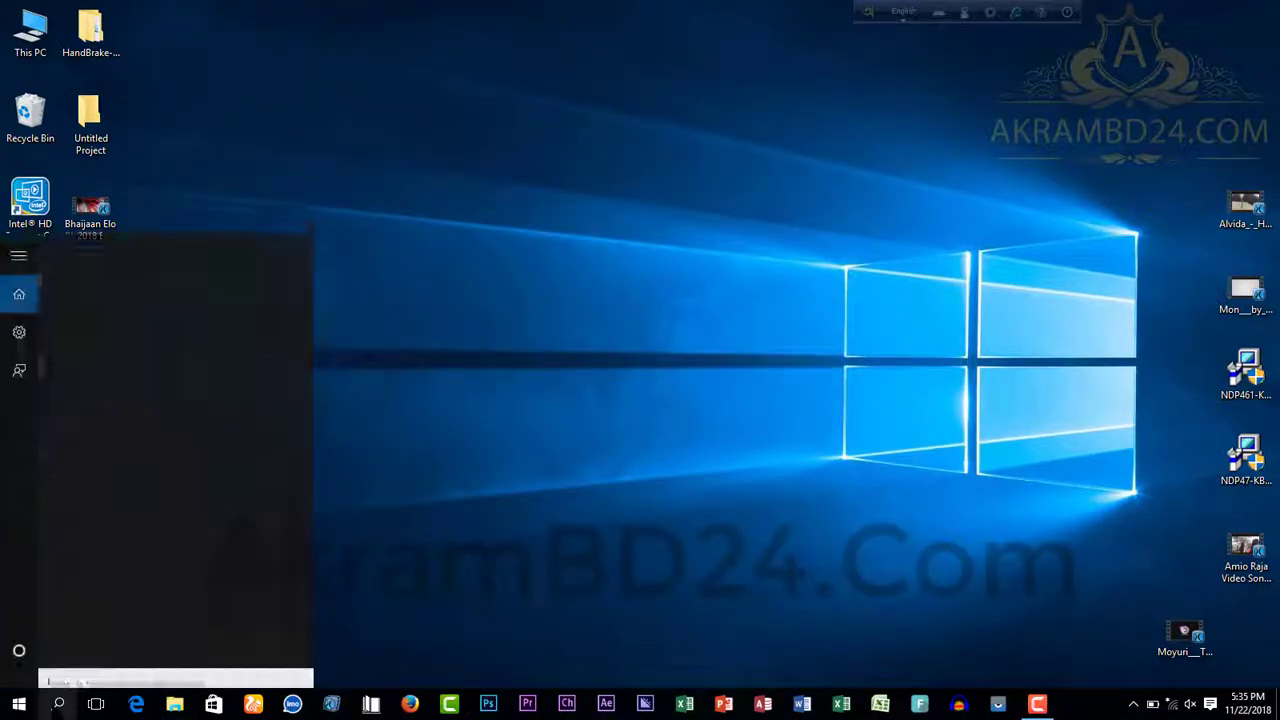
pyautogui.write('r')
pyautogui.click(142, 366)
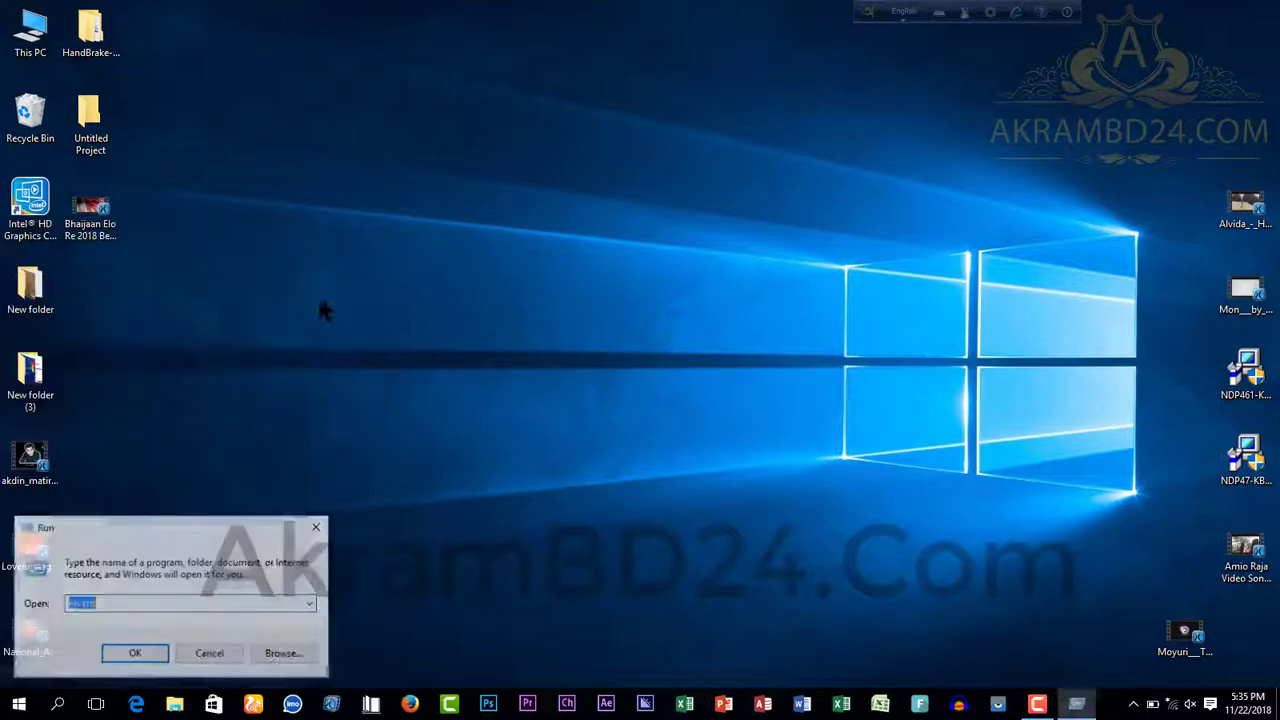
pyautogui.click(311, 604)
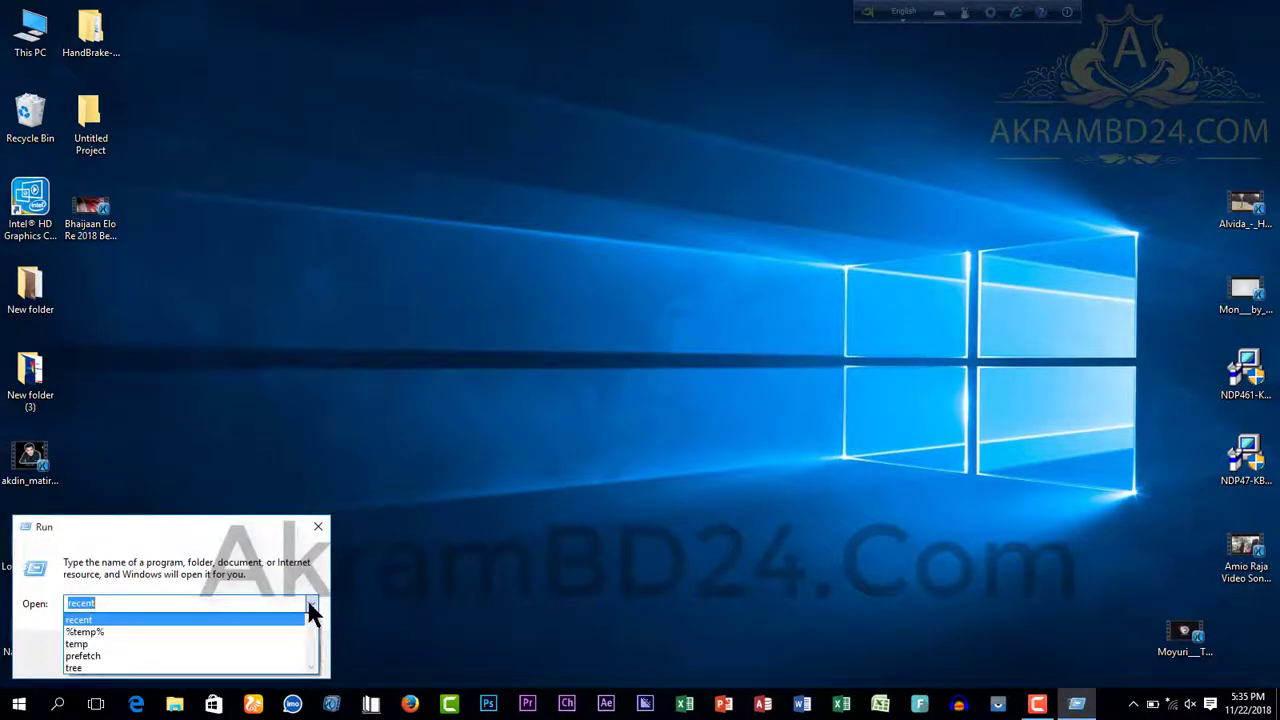
pyautogui.click(112, 668)
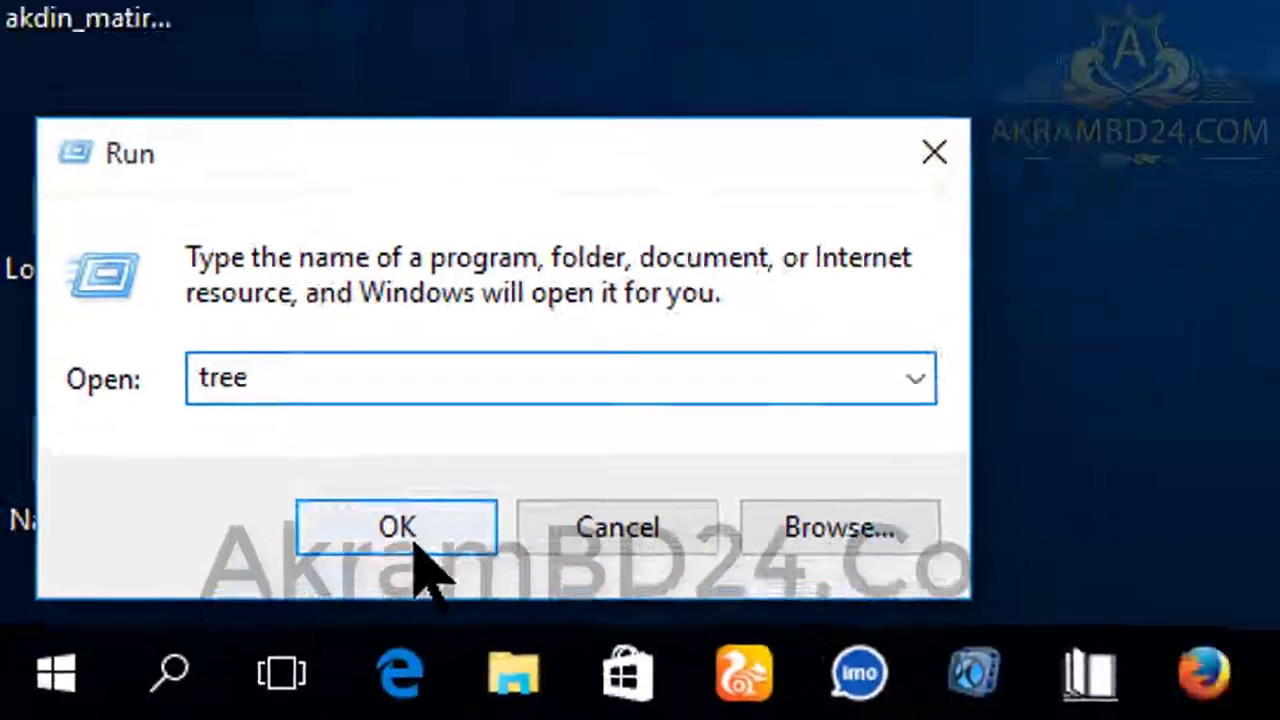
pyautogui.click(415, 545)
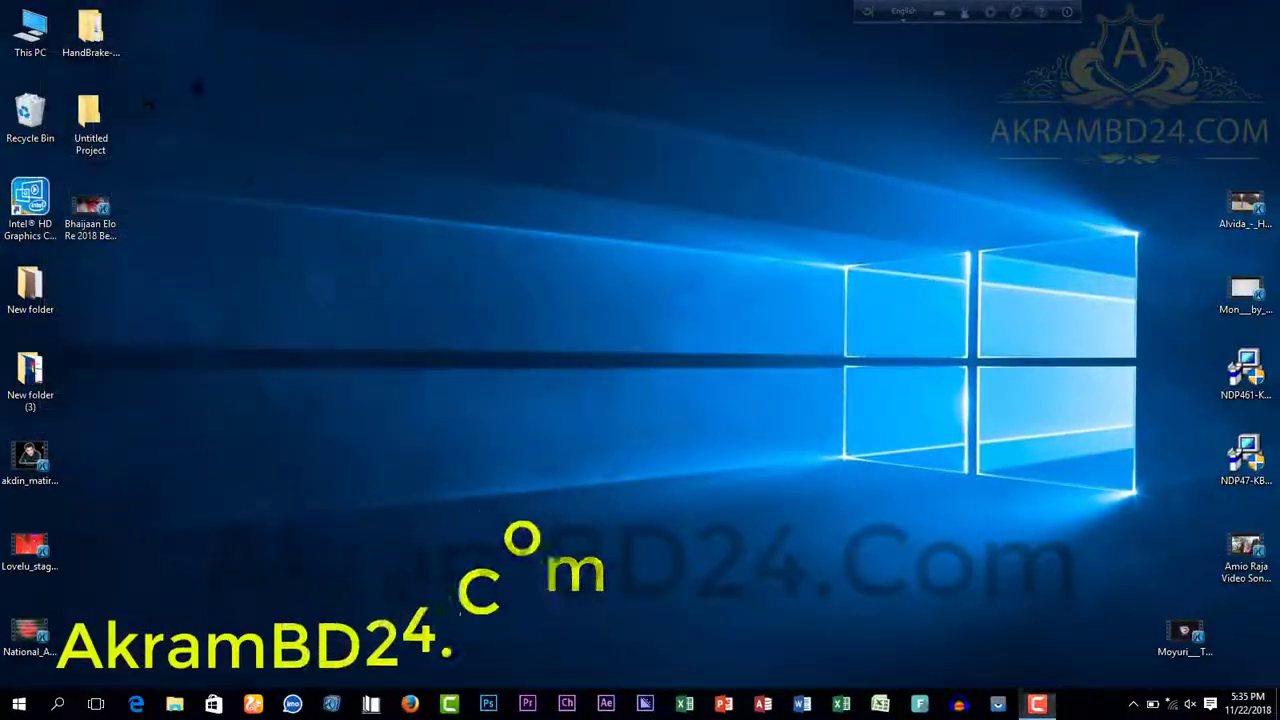
pyautogui.rightClick(189, 77)
pyautogui.click(245, 127)
# Look through the Recycle Bin's contents, close its window, and empty the bin permanently.
pyautogui.doubleClick(30, 118)
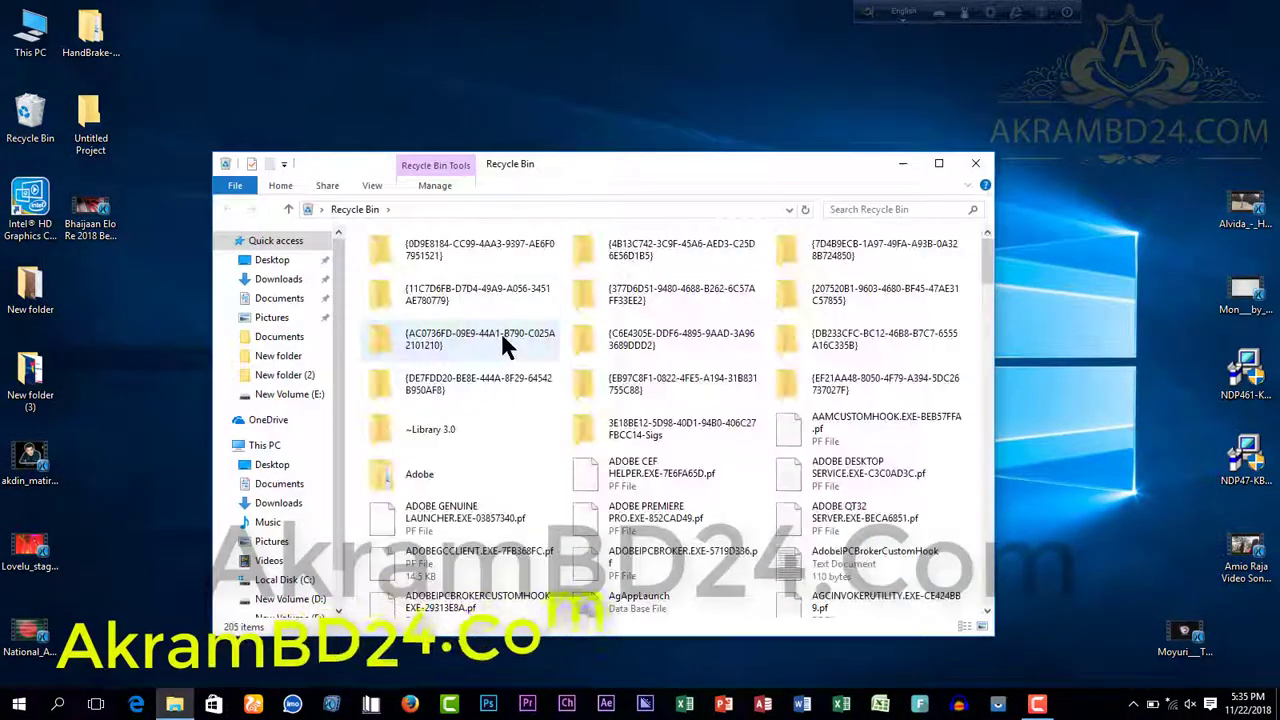
pyautogui.click(976, 164)
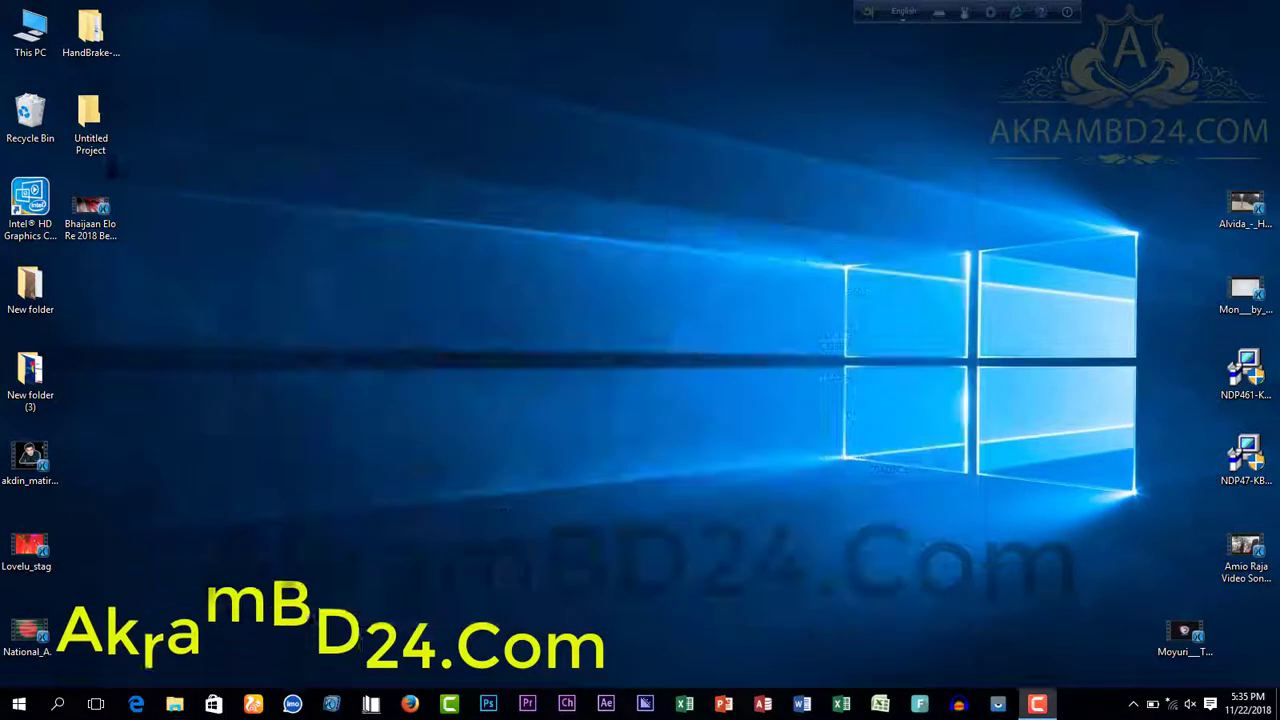
pyautogui.rightClick(54, 111)
pyautogui.click(102, 146)
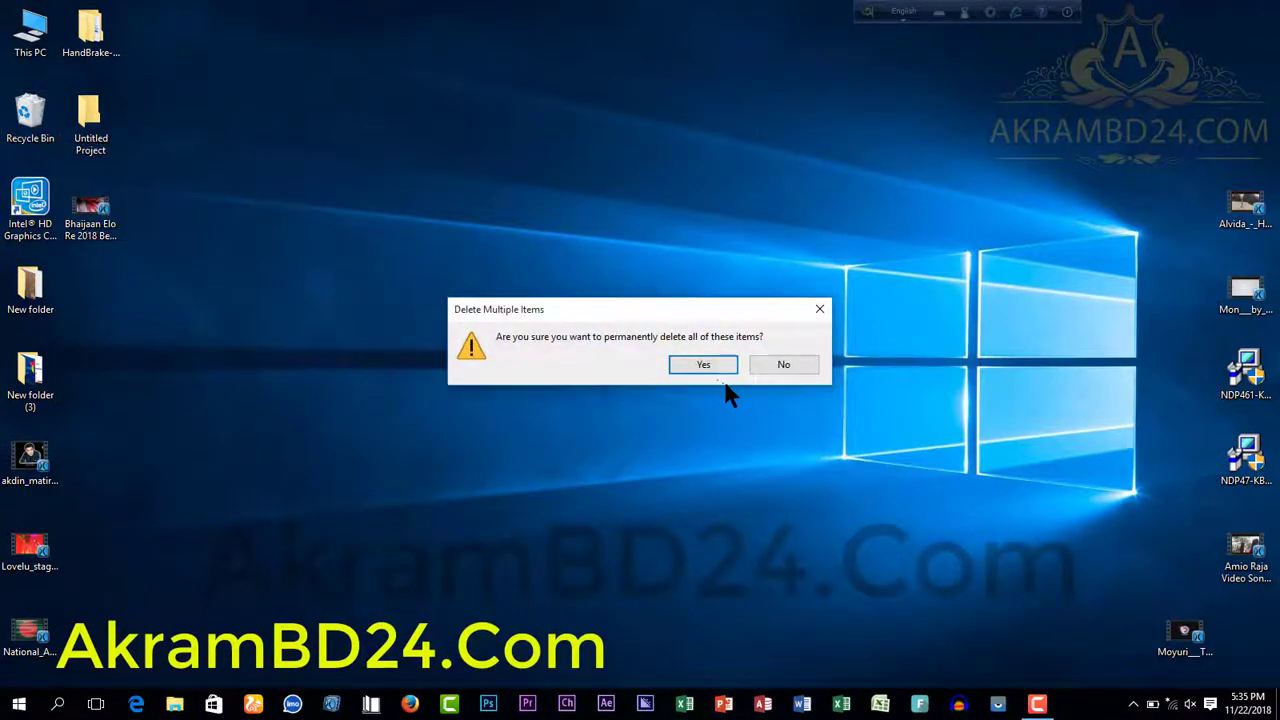
pyautogui.click(702, 364)
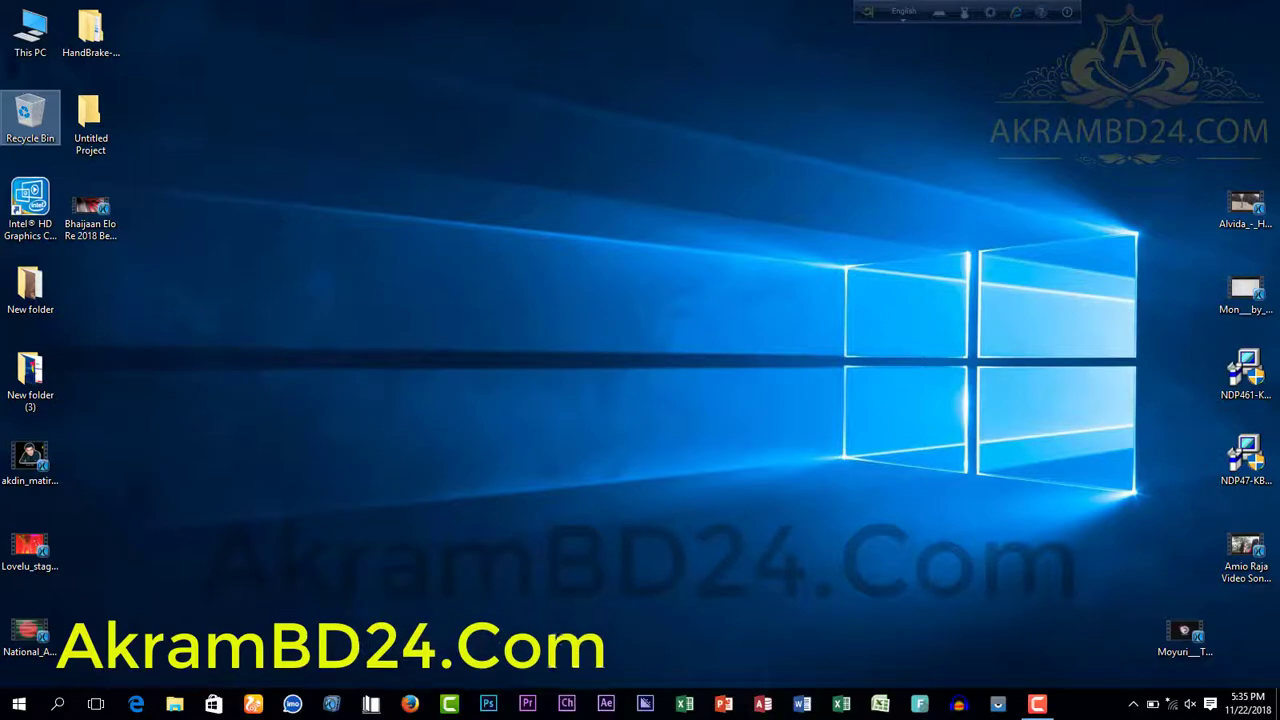
# Start Disk Cleanup from the properties of Local Disk (C:) in This PC and close the This PC window.
pyautogui.doubleClick(30, 32)
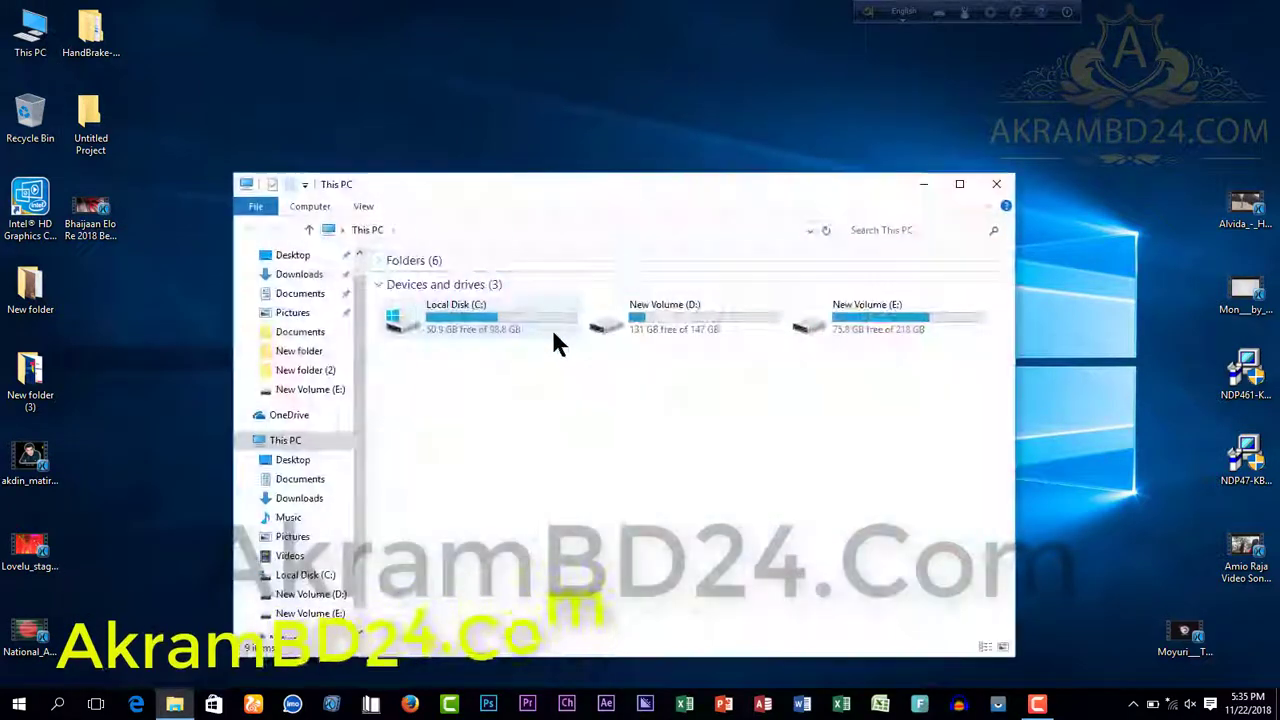
pyautogui.moveTo(562, 197); pyautogui.dragTo(463, 47)
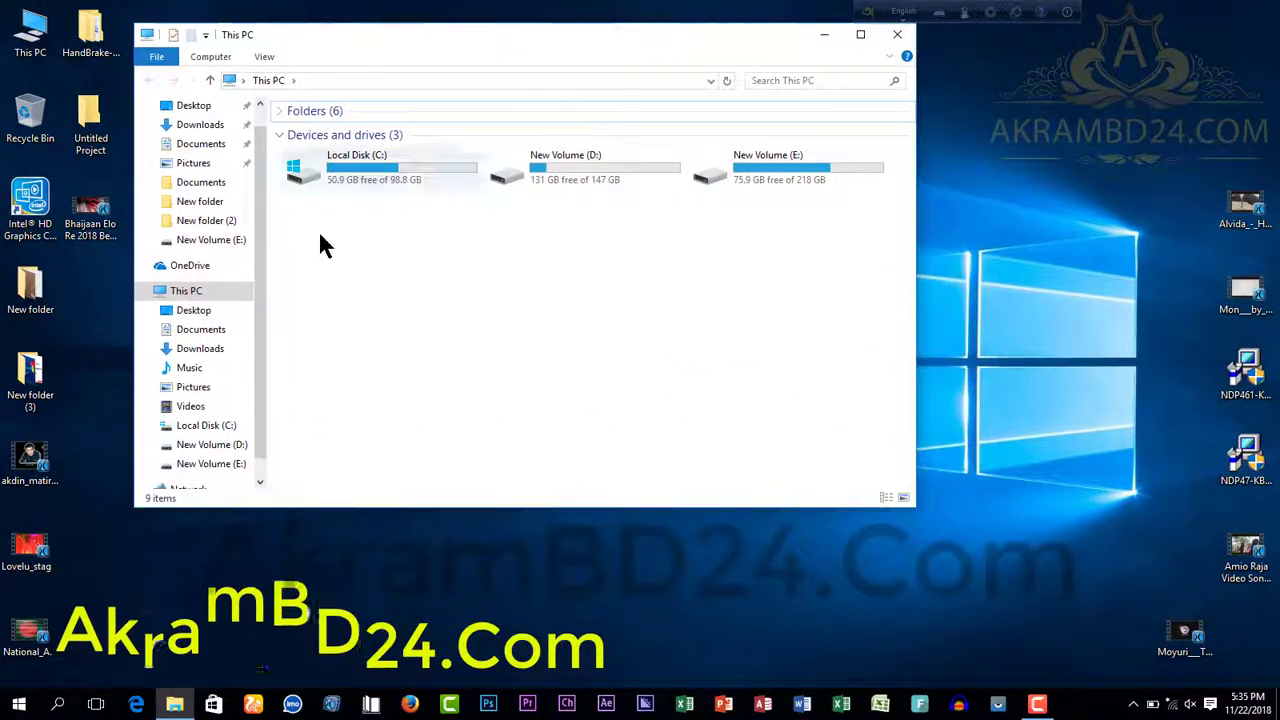
pyautogui.click(348, 175)
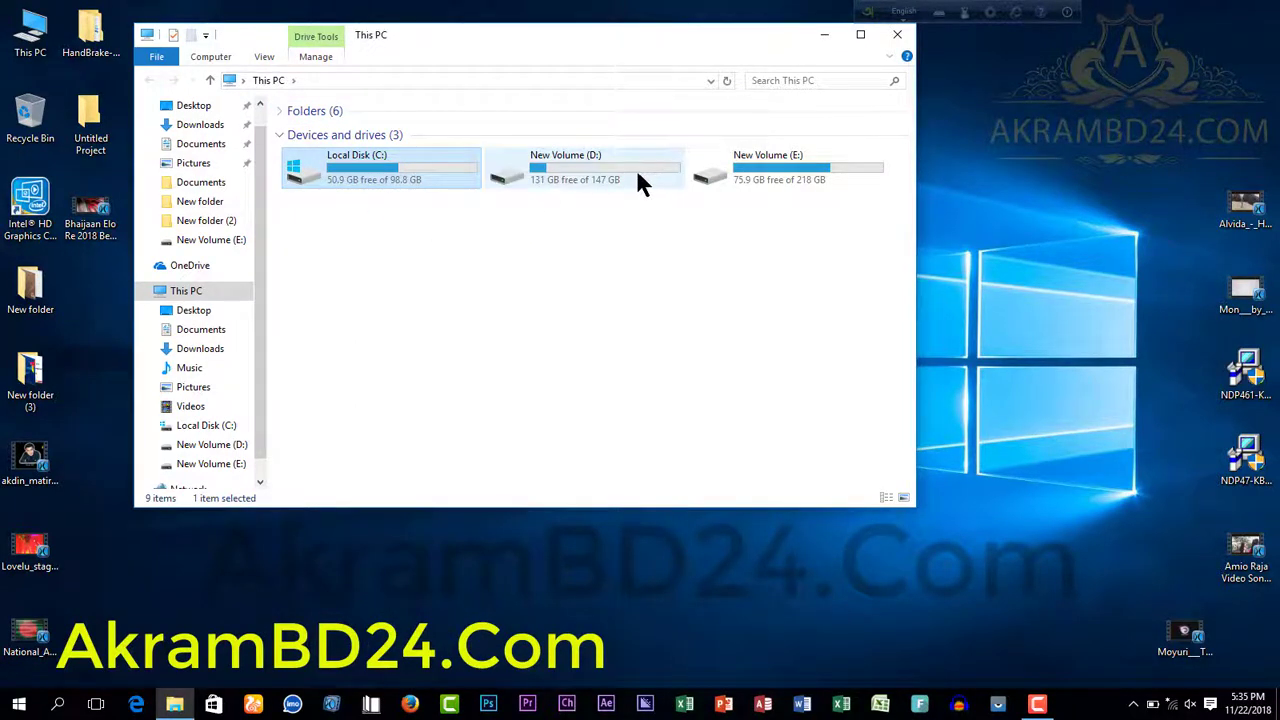
pyautogui.rightClick(396, 173)
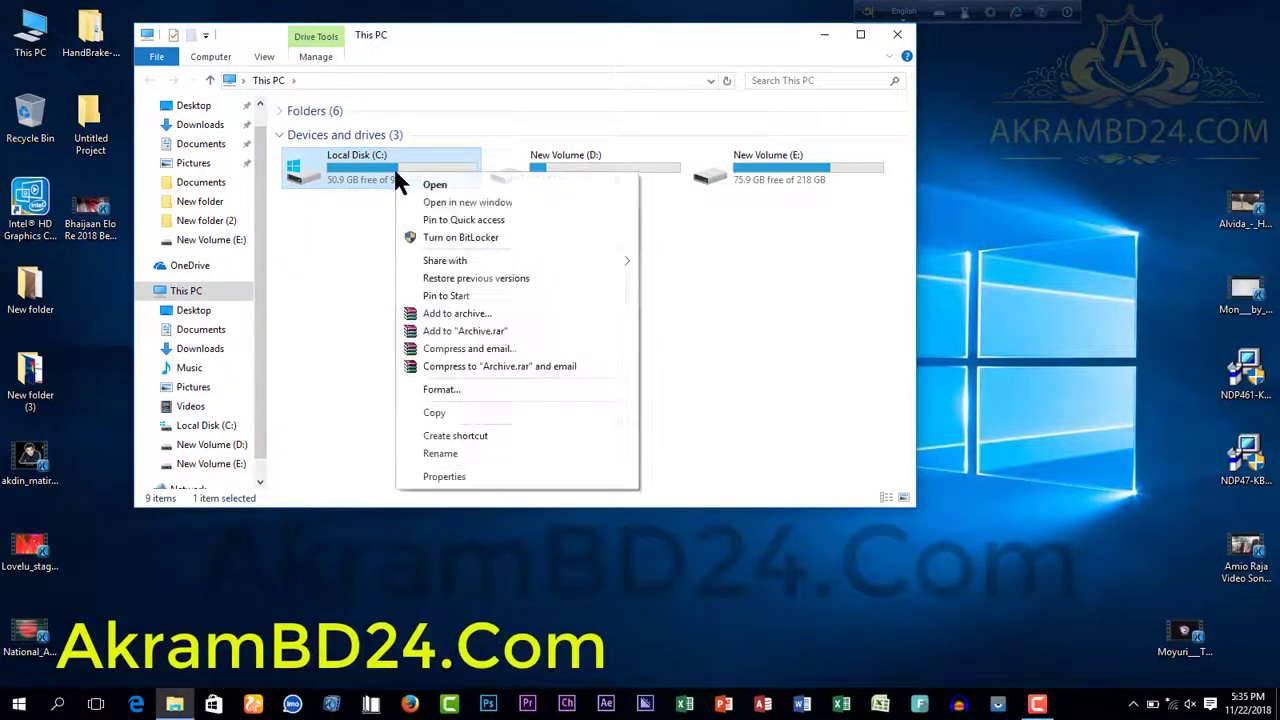
pyautogui.click(458, 476)
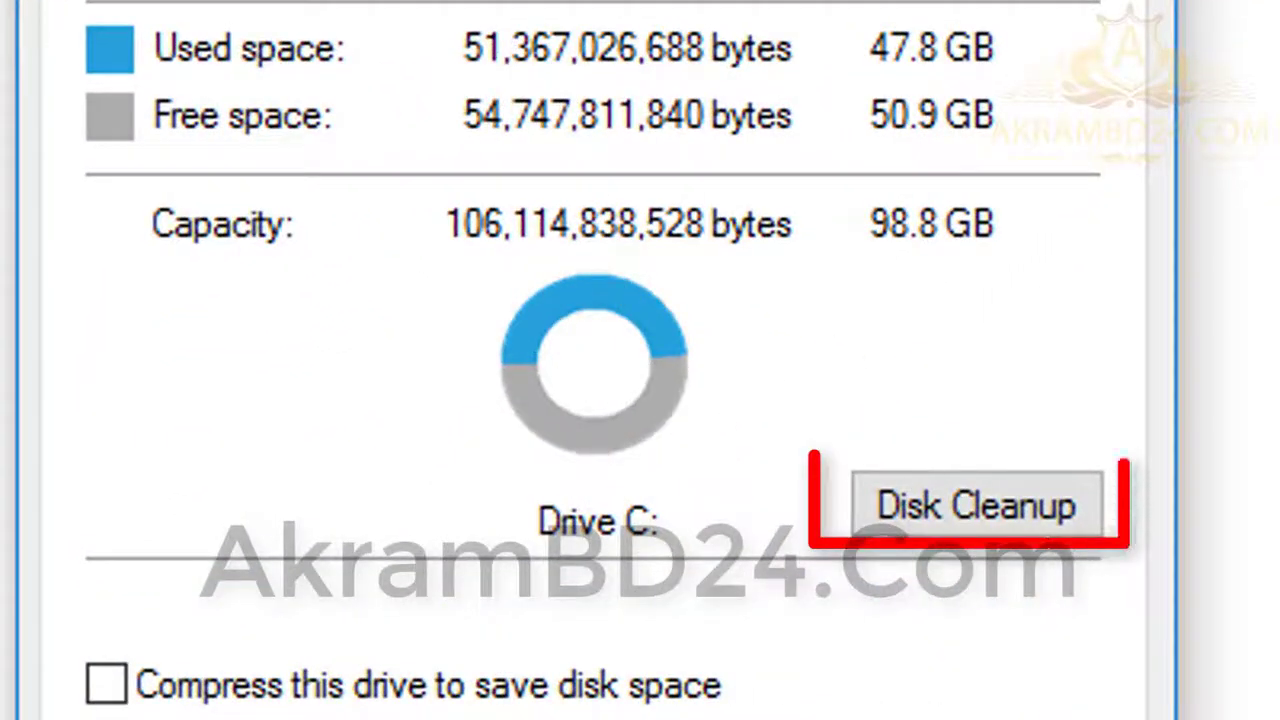
pyautogui.click(968, 500)
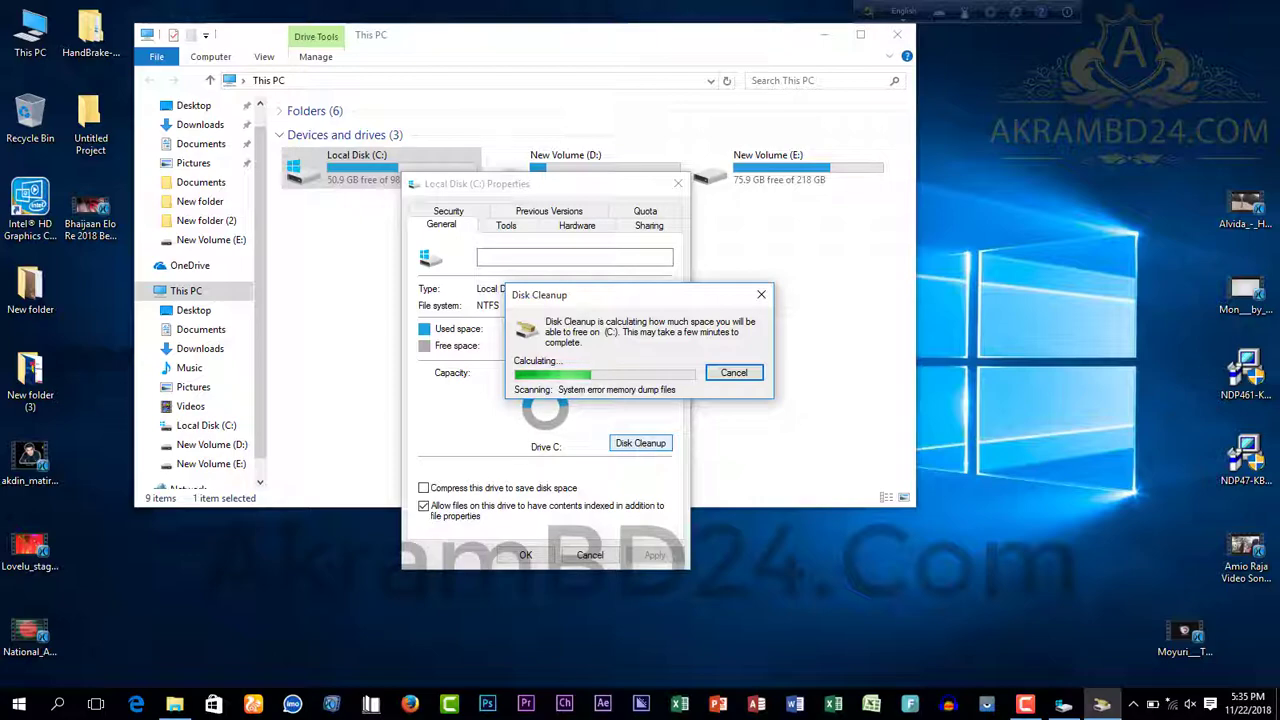
pyautogui.click(900, 40)
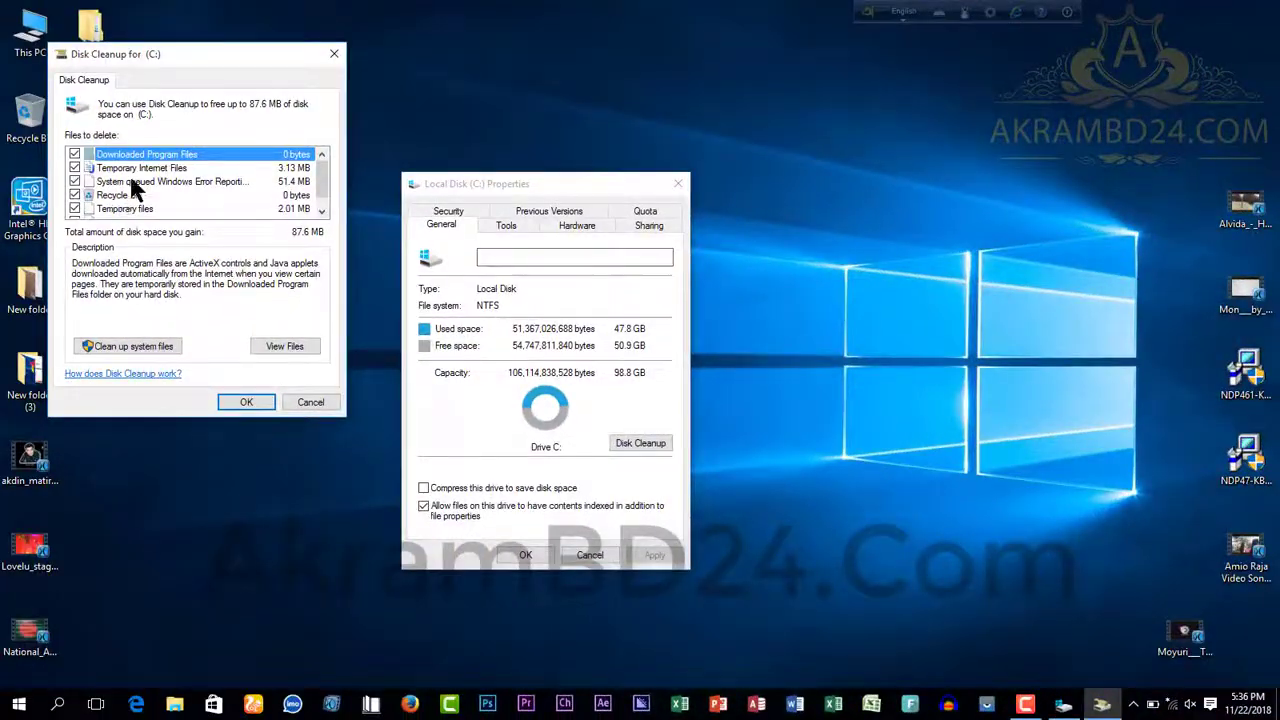
# Review the file categories offered for deletion and rescan drive C: with Clean up system files.
pyautogui.click(135, 182)
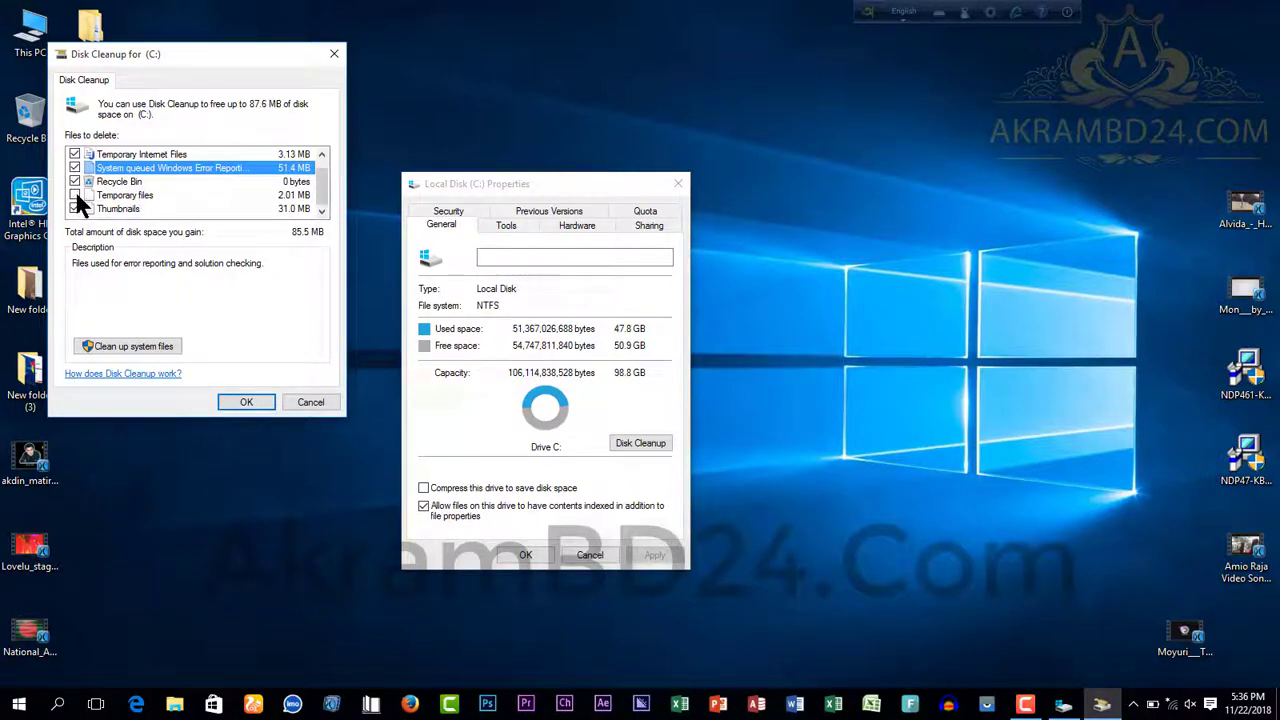
pyautogui.click(75, 167)
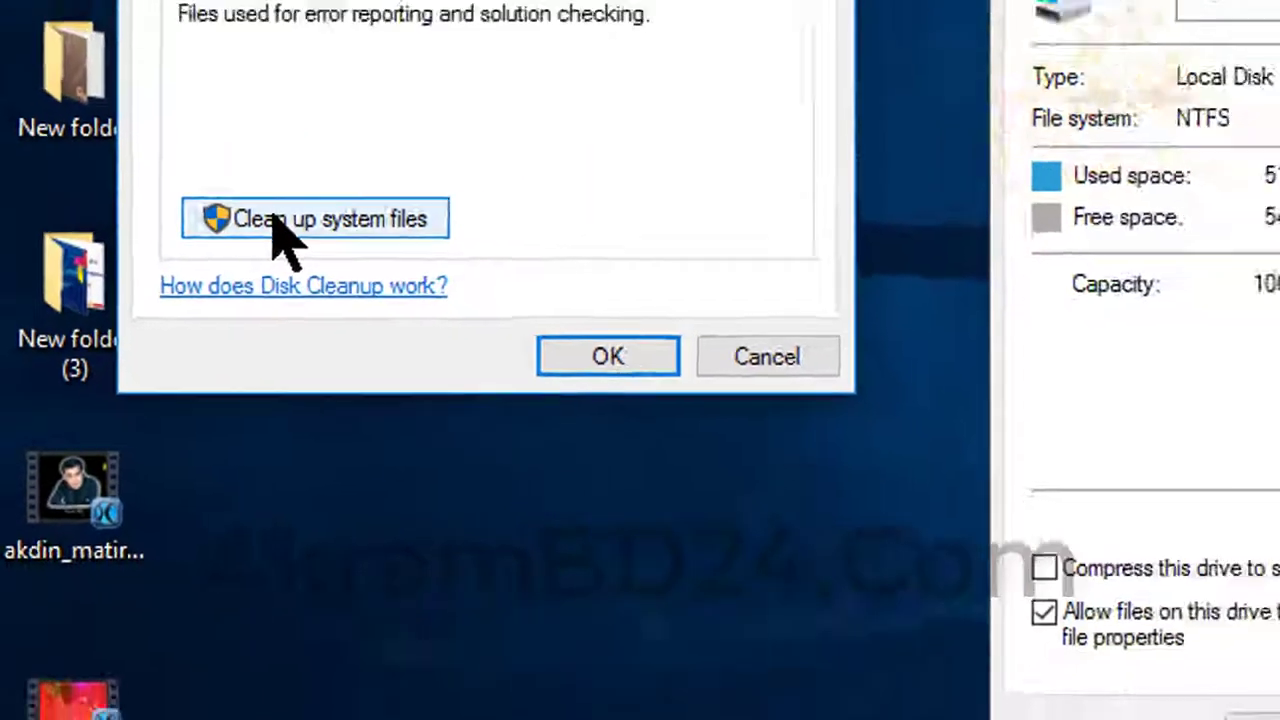
pyautogui.click(342, 178)
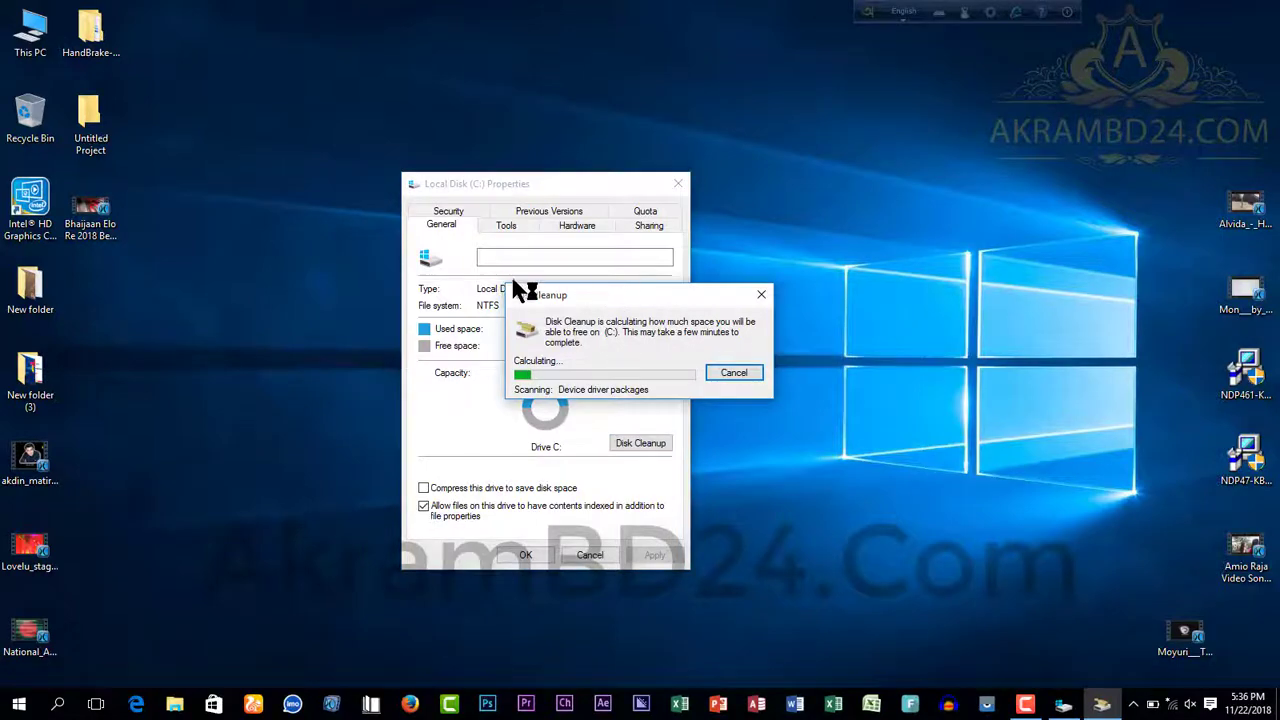
pyautogui.moveTo(614, 300); pyautogui.dragTo(840, 150)
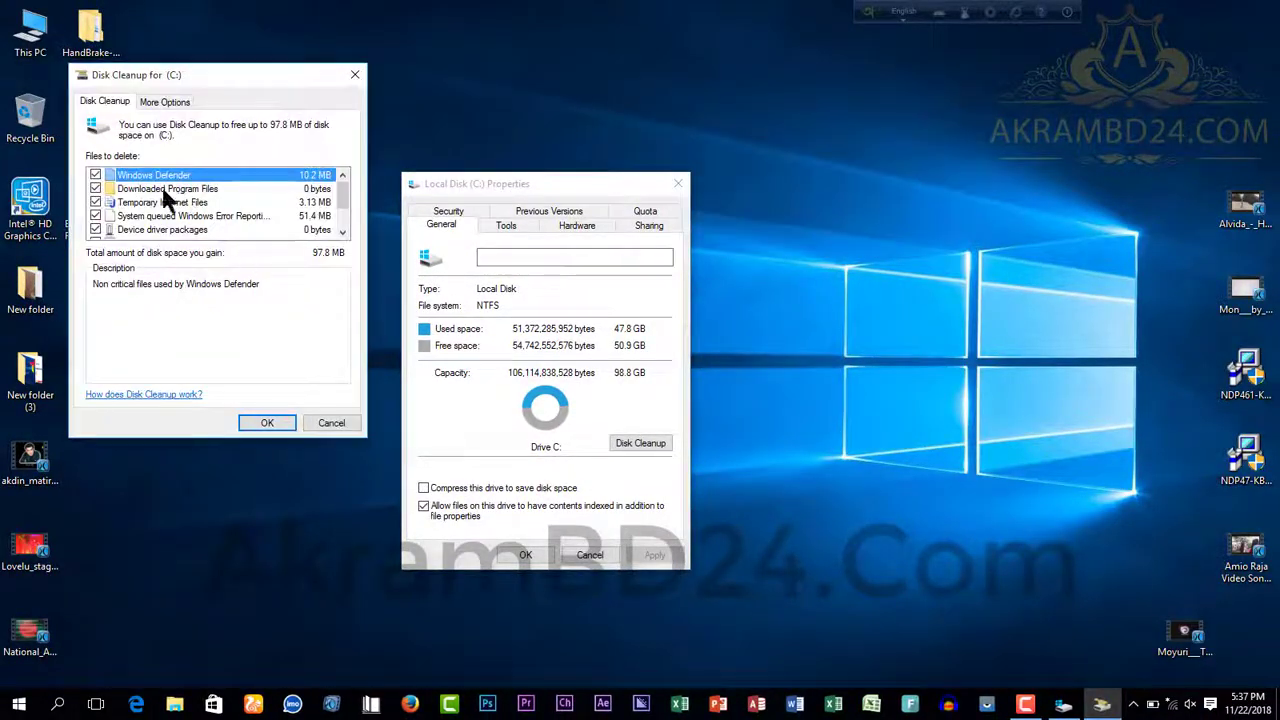
# Permanently delete all the listed file categories on drive C:, including system files, with all of them ticked.
pyautogui.click(96, 200)
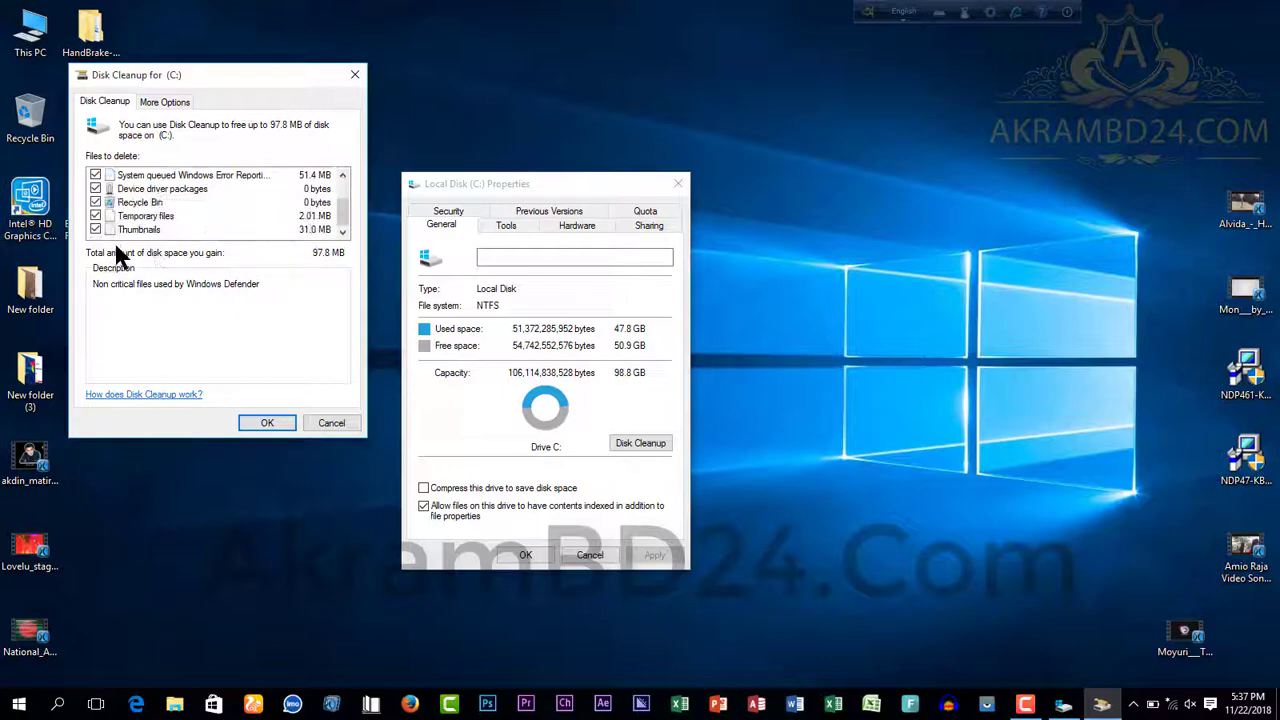
pyautogui.click(268, 423)
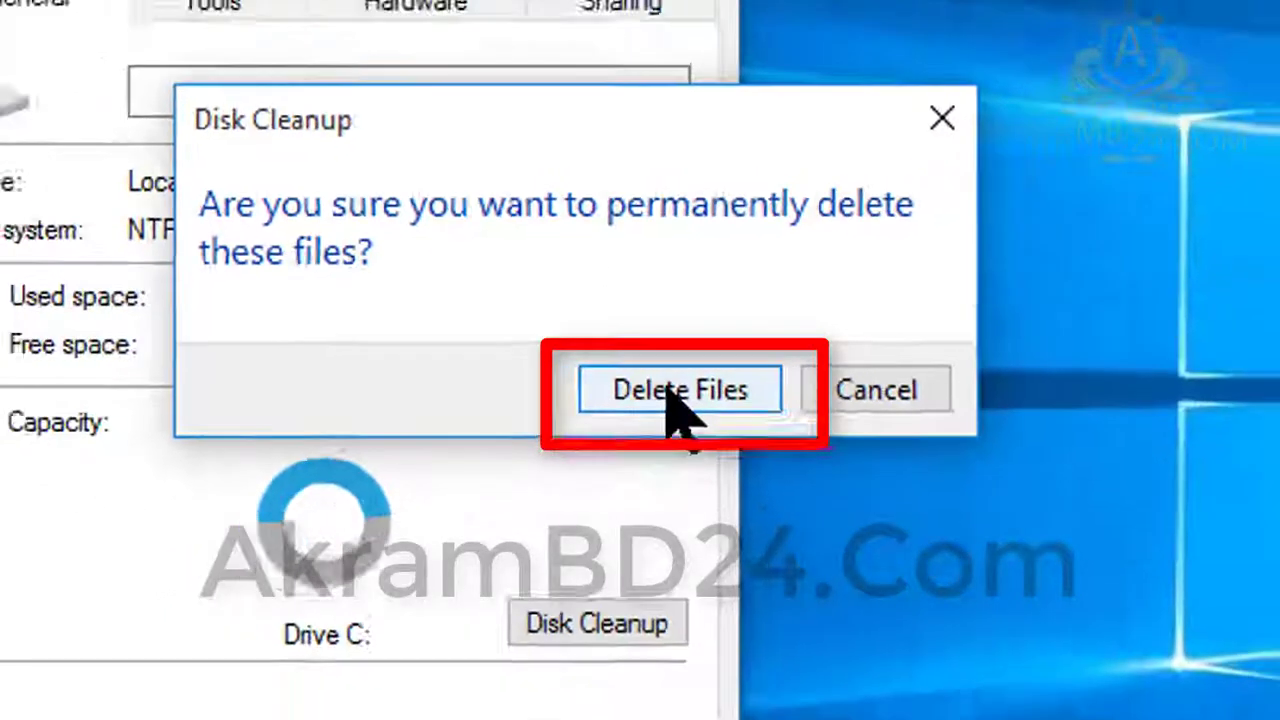
pyautogui.click(640, 400)
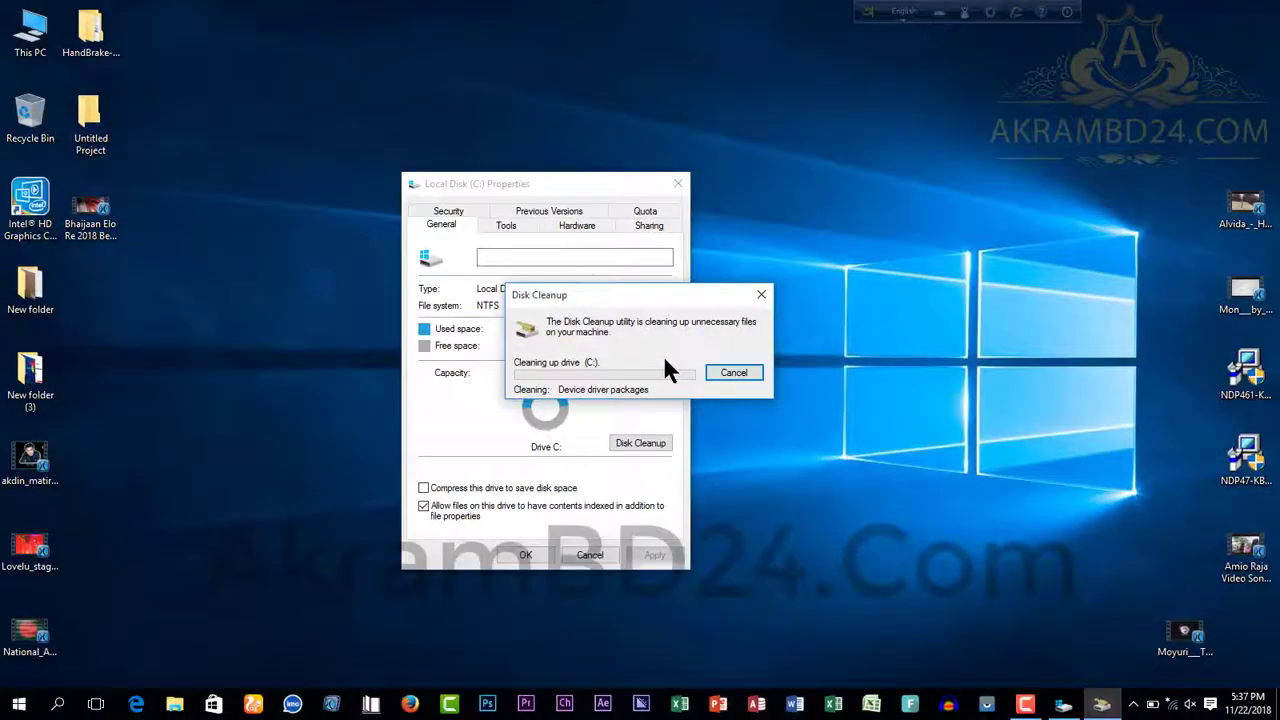
pyautogui.moveTo(662, 293); pyautogui.dragTo(793, 264)
# Close the Local Disk (C:) Properties dialog, accepting its settings, and refresh the desktop.
pyautogui.rightClick(765, 122)
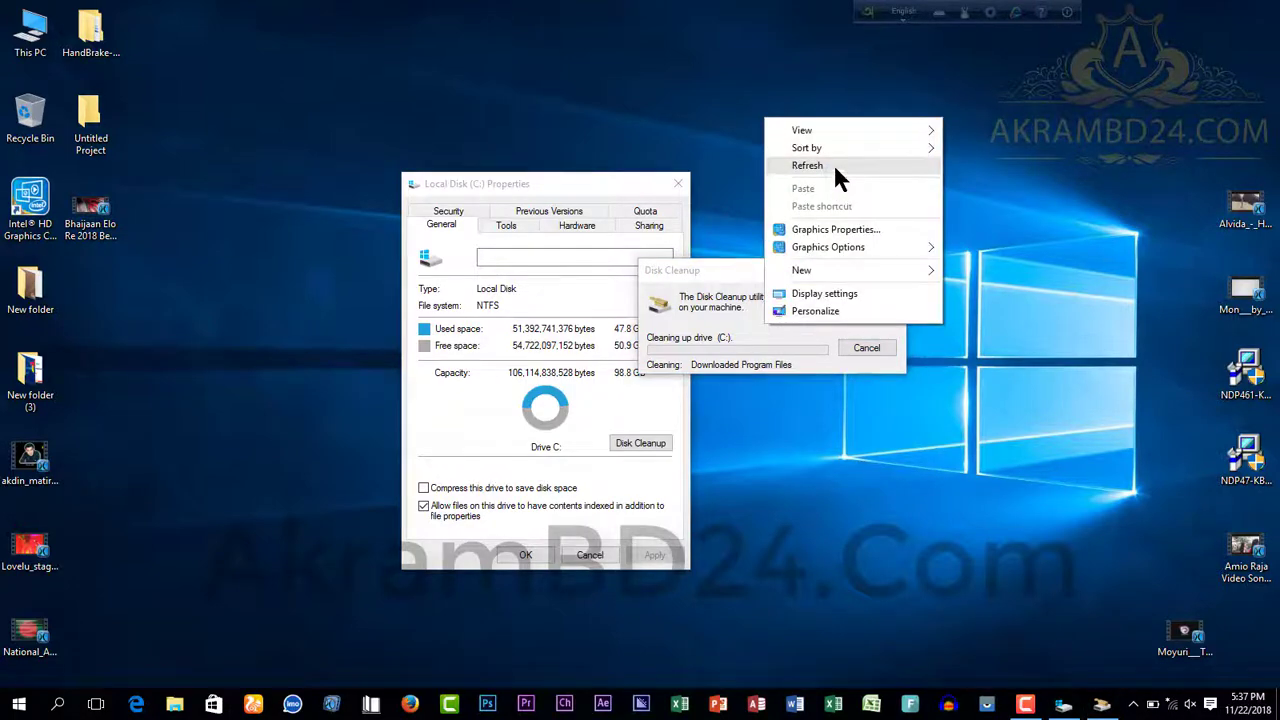
pyautogui.click(838, 170)
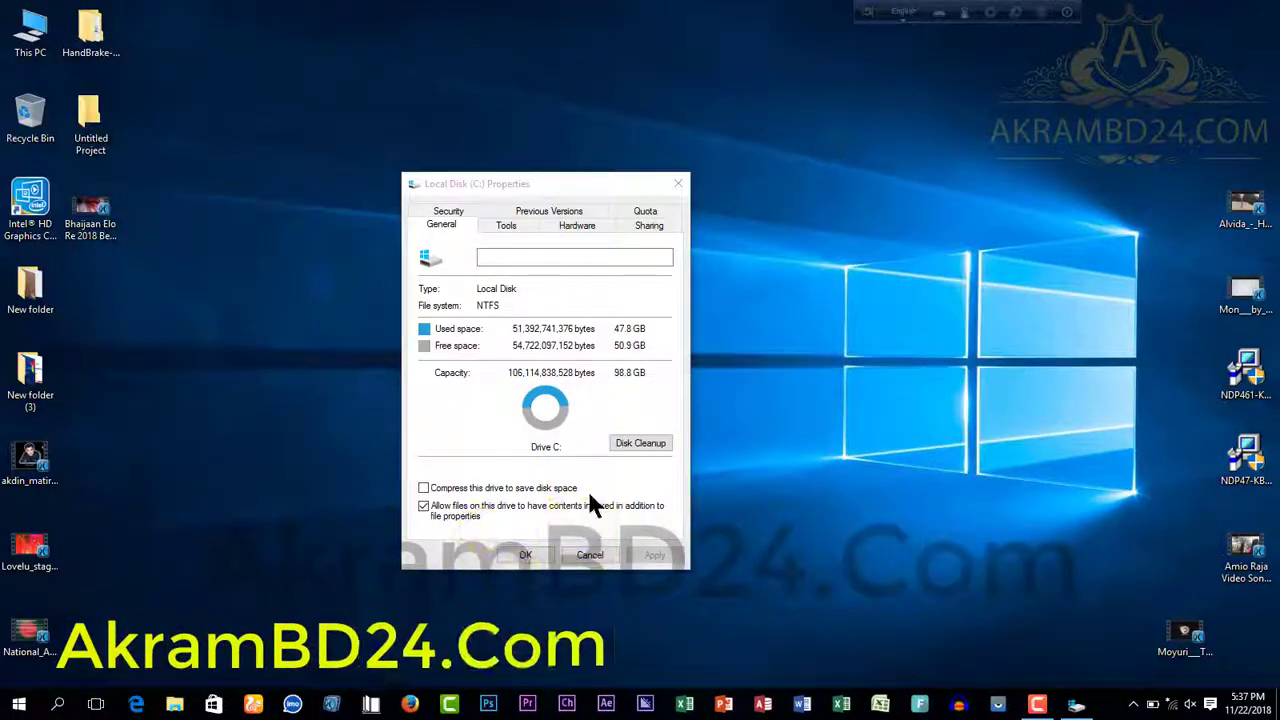
pyautogui.click(525, 555)
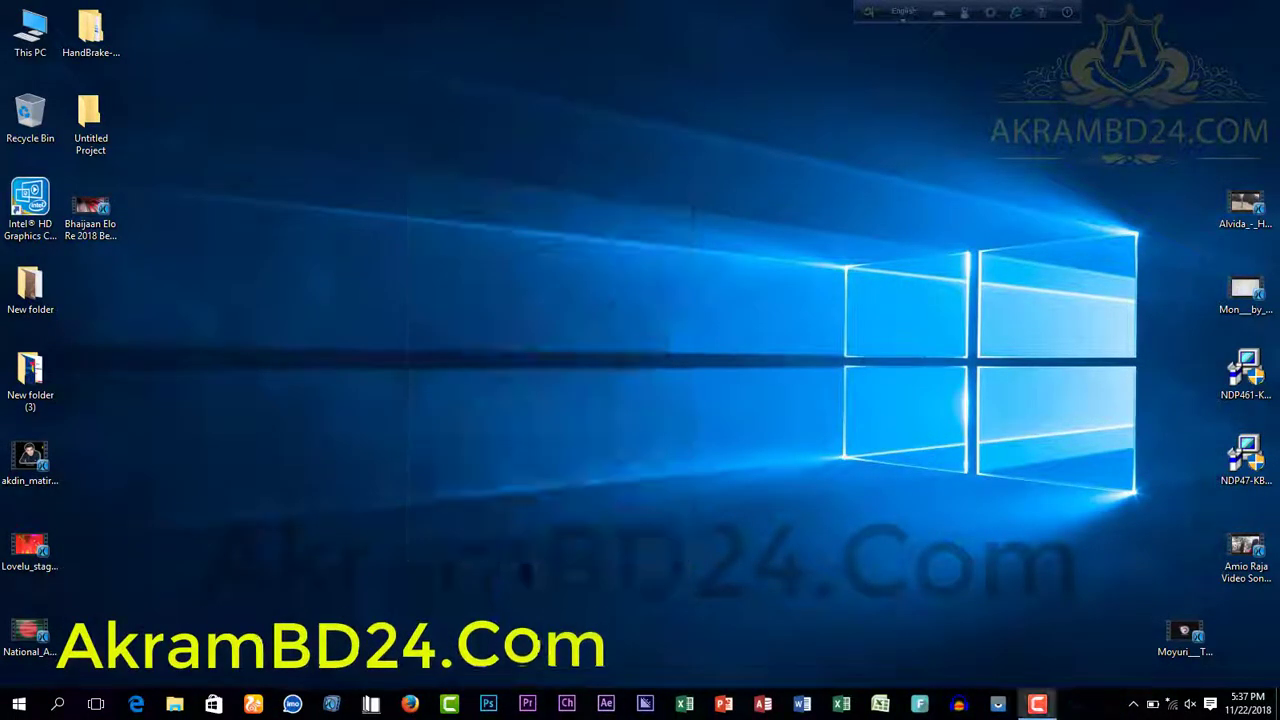
pyautogui.rightClick(282, 82)
pyautogui.click(342, 128)
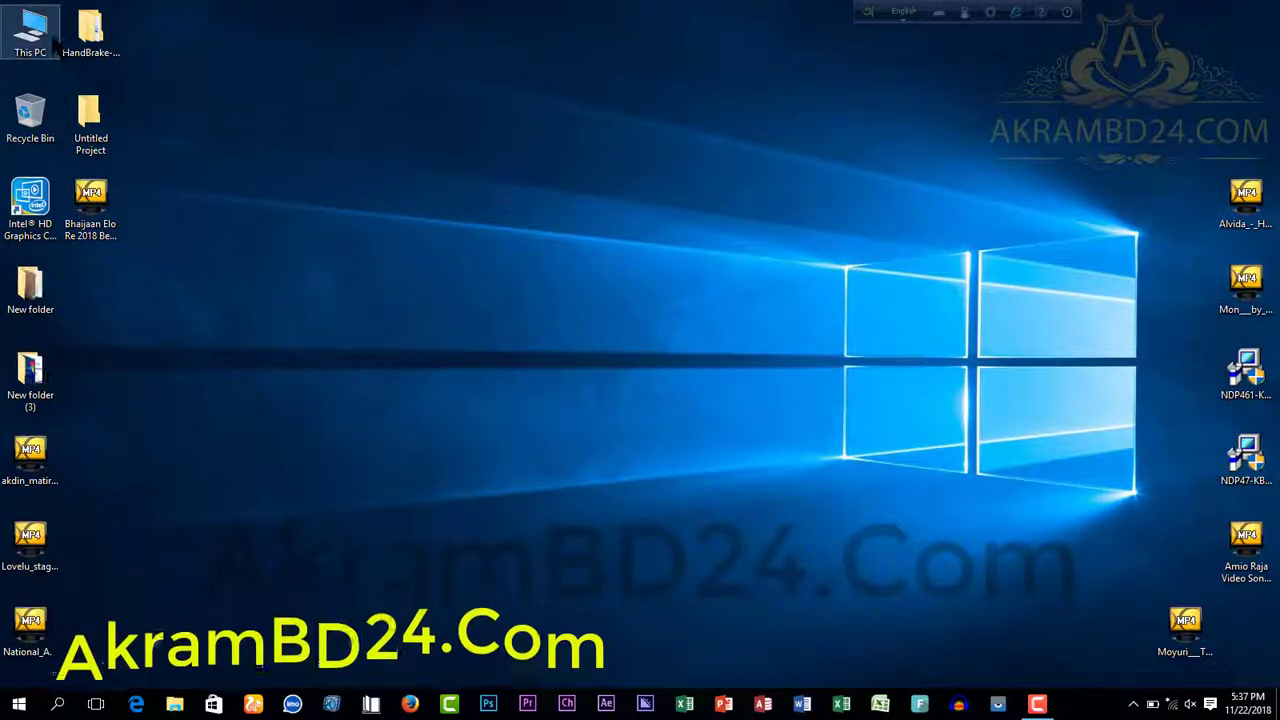